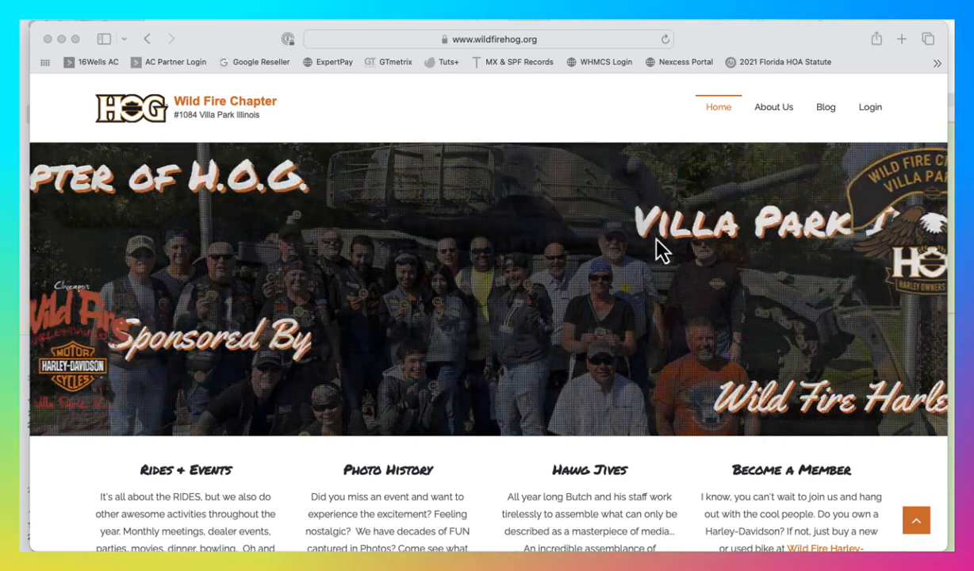
- Open the chapter site's Calendar from the Rides & Events section and proceed to the member login page
scroll(663, 273, down, 2)
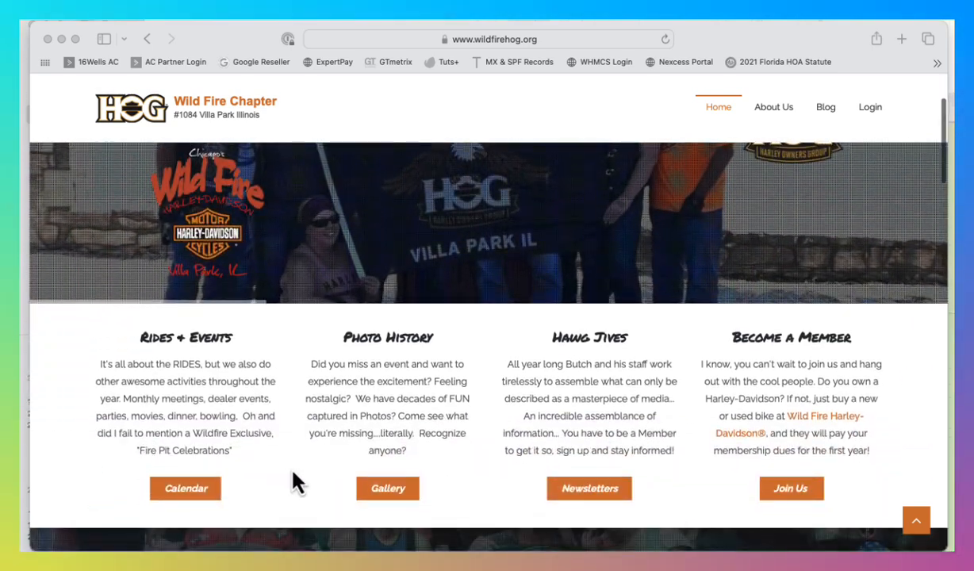
click(187, 490)
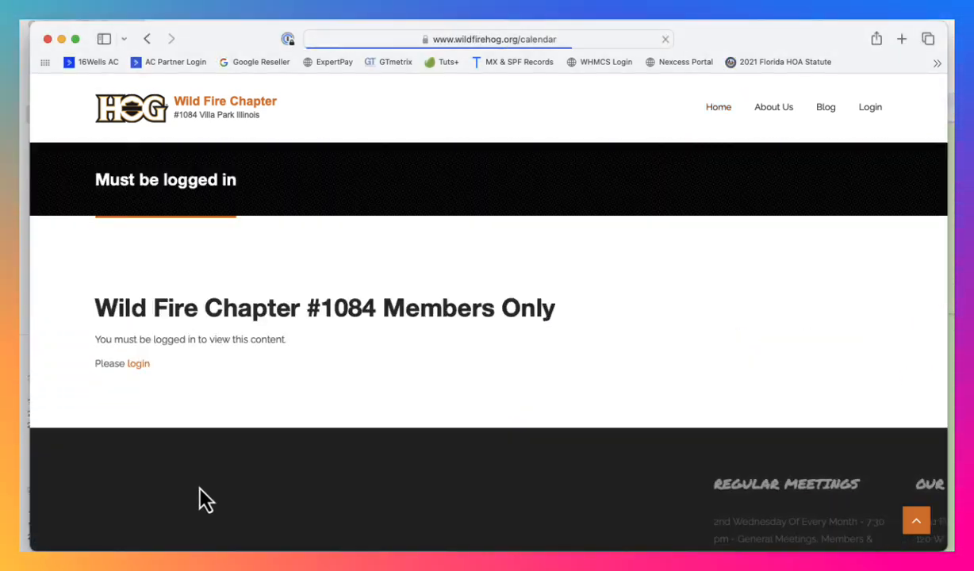
click(139, 365)
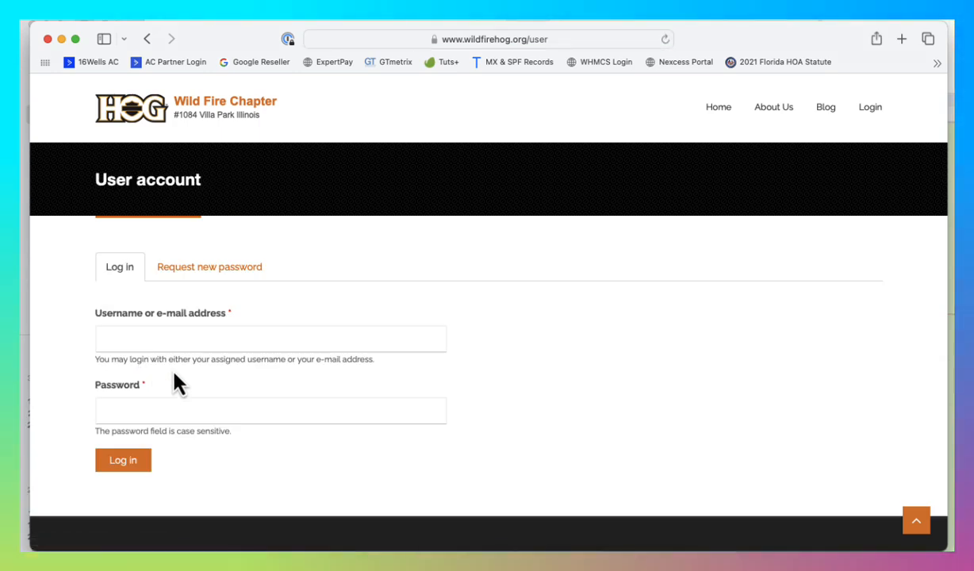
- Unlock 1Password and log in to the member account by autofilling the saved username and password
click(191, 339)
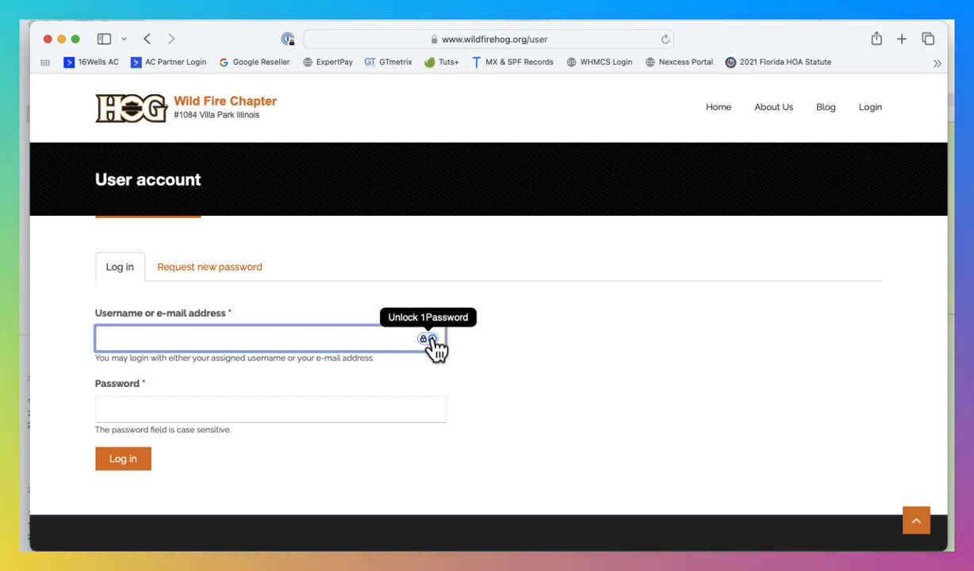
click(433, 339)
click(431, 339)
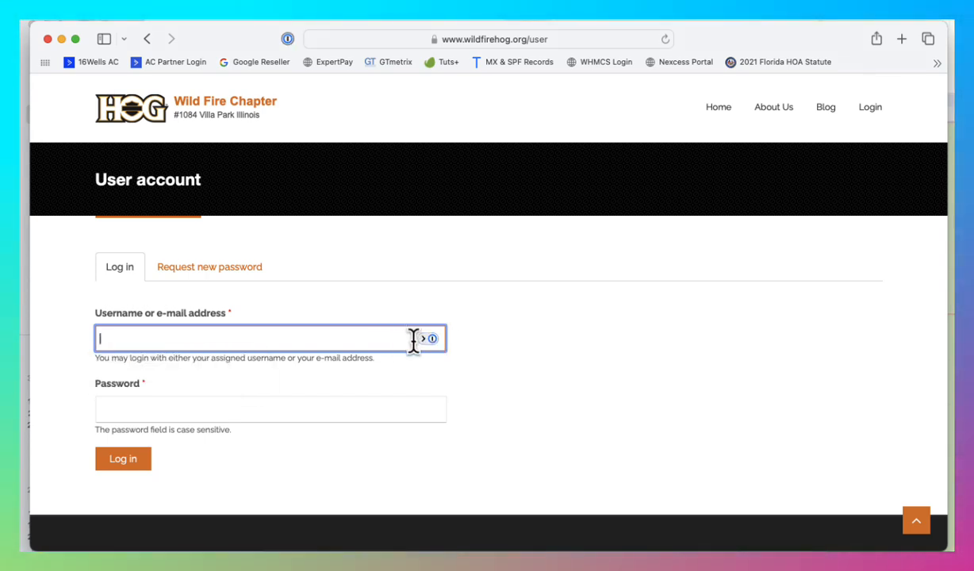
click(432, 340)
click(191, 373)
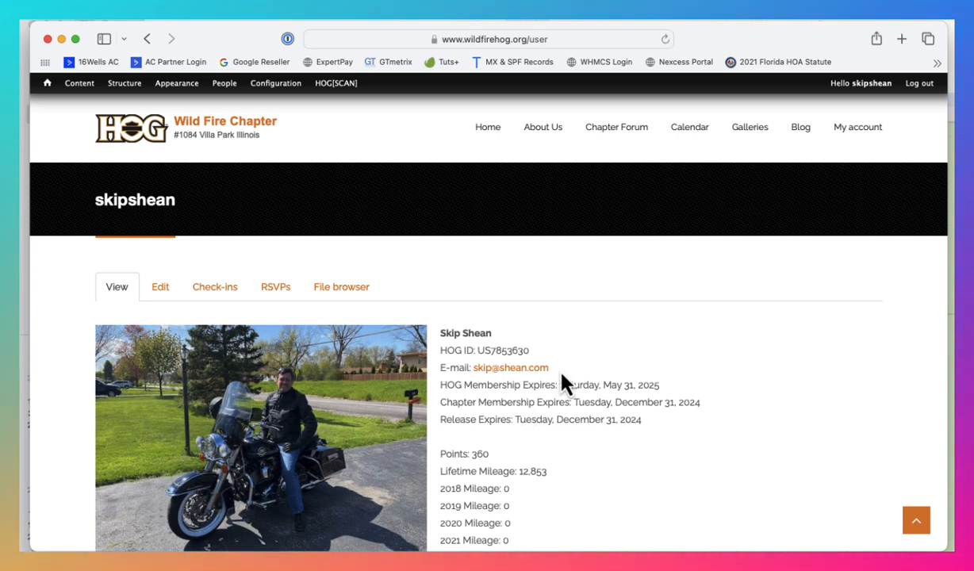
- Open the chapter's Event Calendar page, dismiss the 1Password sign-in notice, and look over the page for its Subscribe links
click(687, 130)
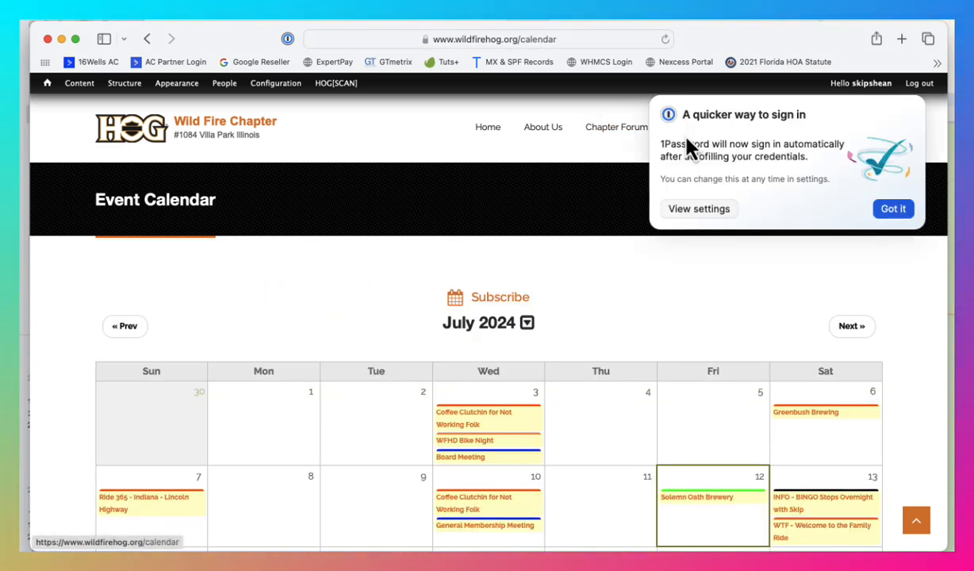
click(891, 210)
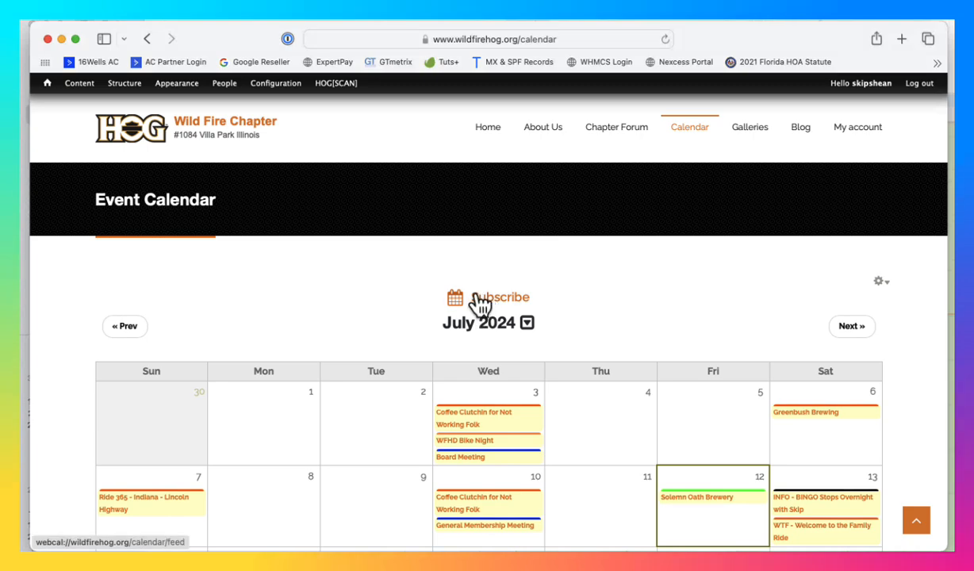
scroll(627, 319, down, 10)
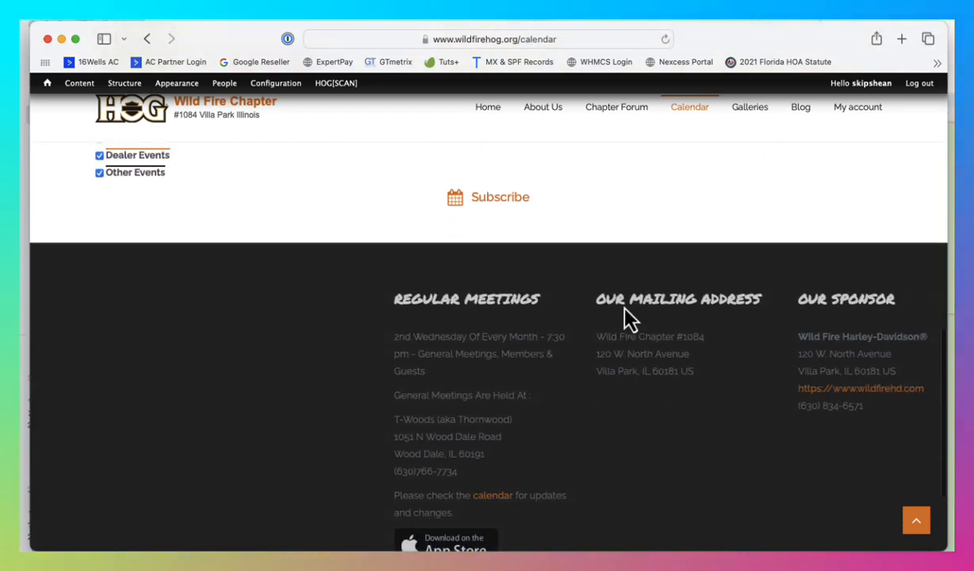
scroll(516, 222, up, 10)
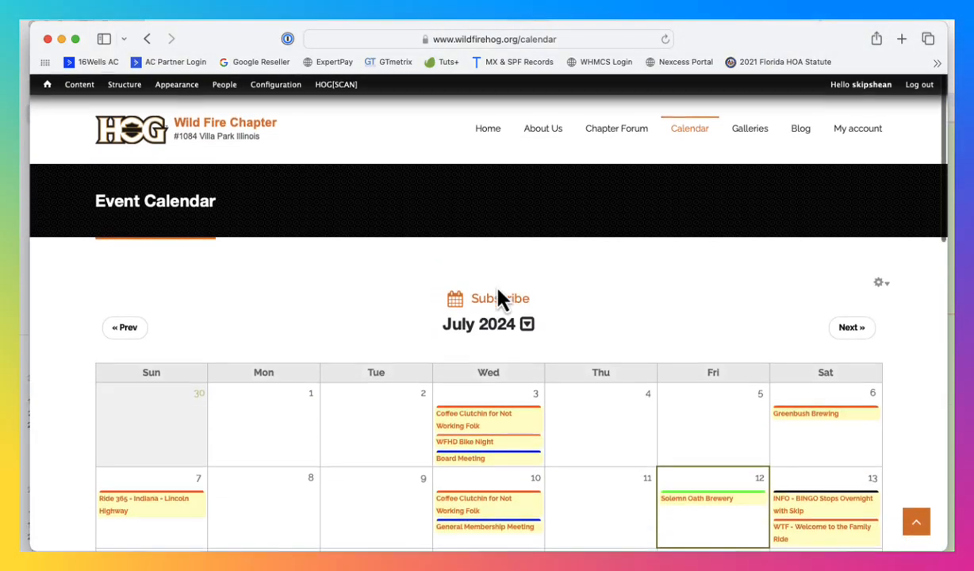
- Try subscribing directly with the Subscribe link above the July 2024 calendar, always allowing the site to open Google Chrome
click(489, 298)
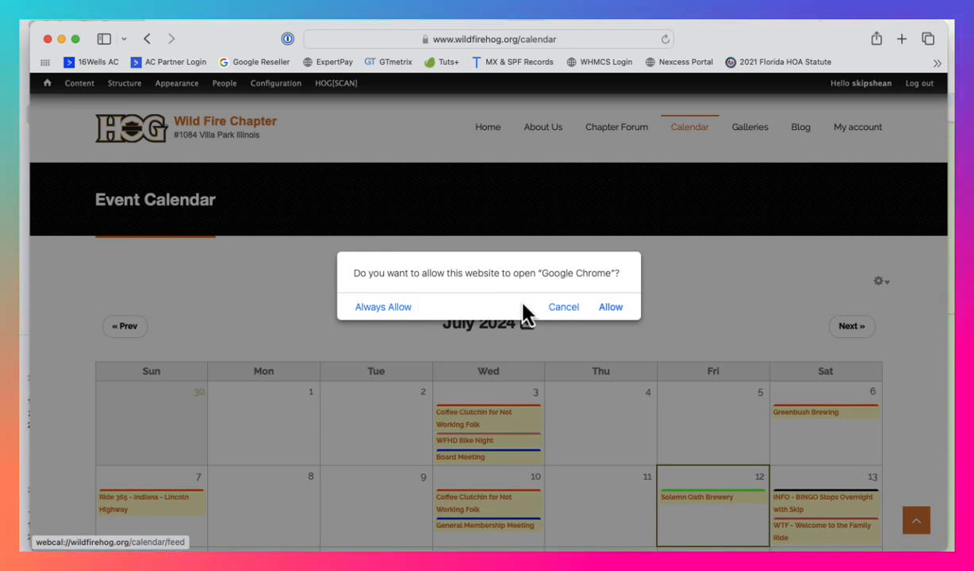
click(382, 310)
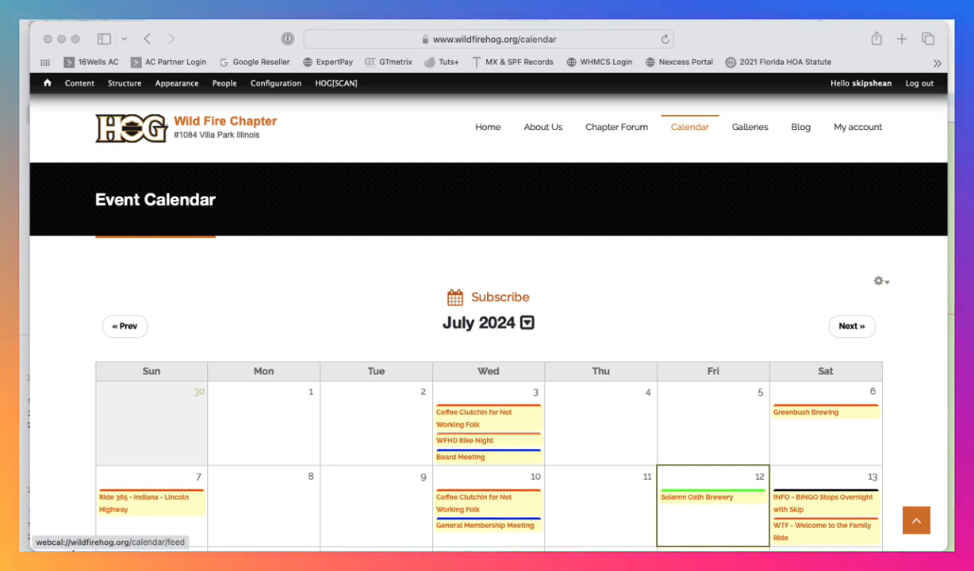
- Copy the address of the Subscribe link above the July 2024 calendar
click(497, 315)
right_click(505, 311)
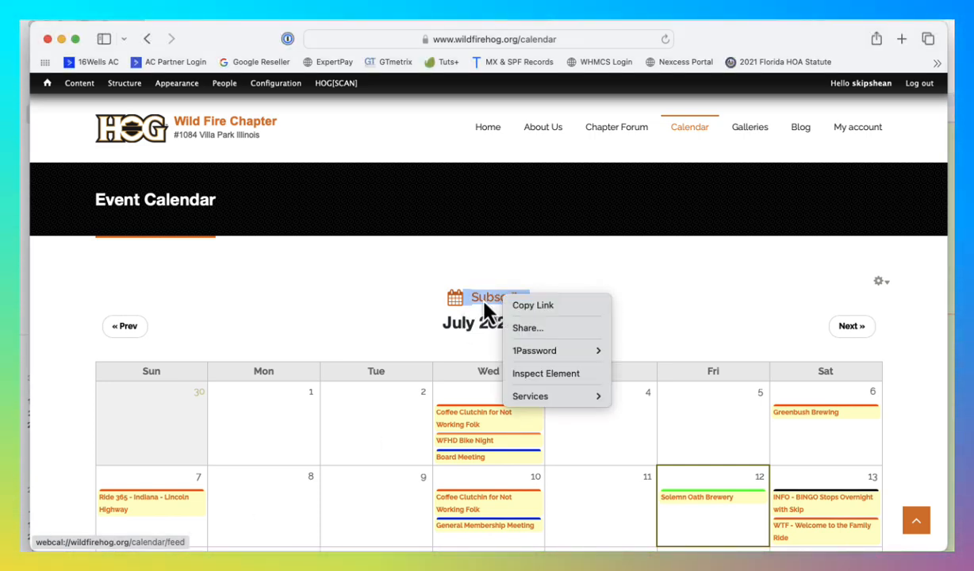
click(532, 308)
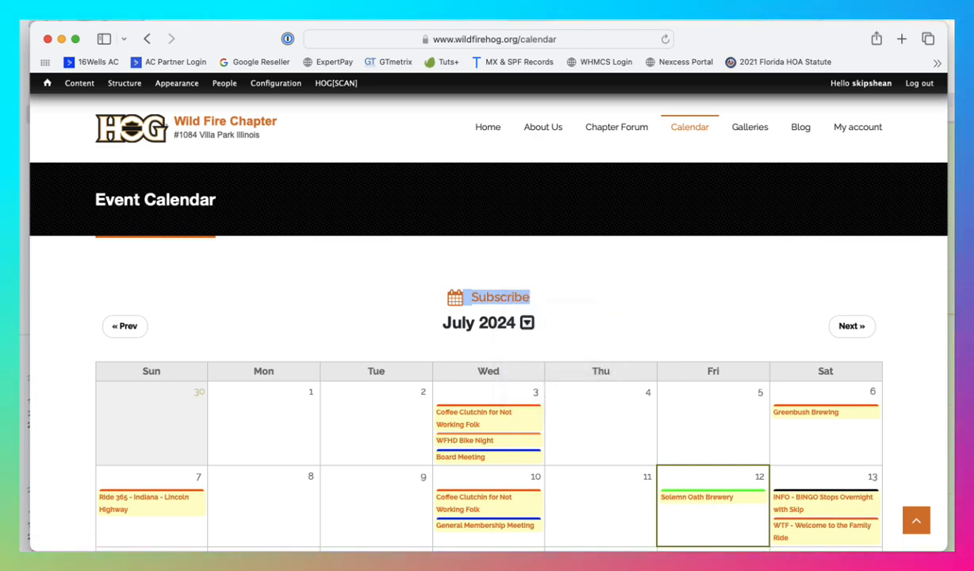
- Switch to the Calendar app and create a new calendar subscription with the copied URL webcal://wildfirehog.org/calendar/feed
key(super+Tab)
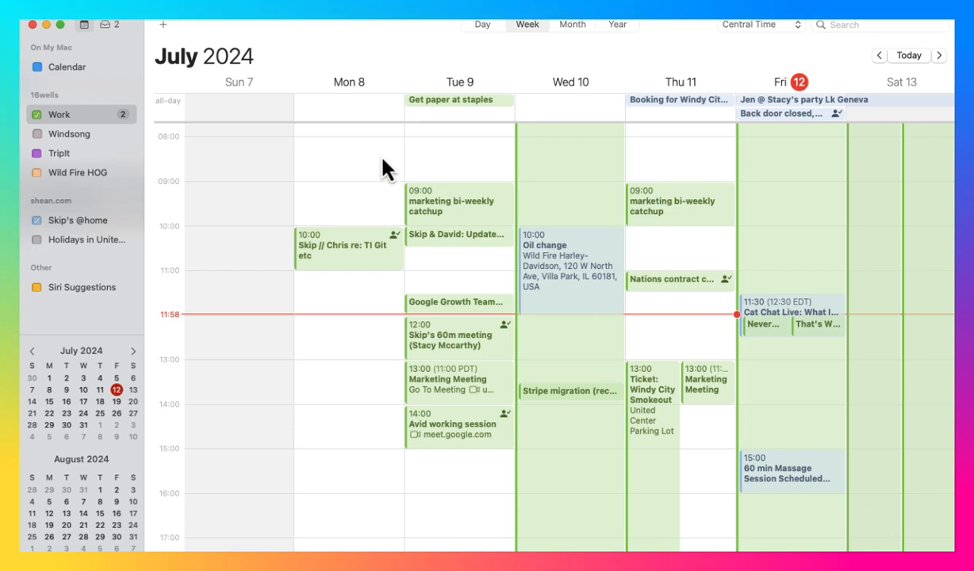
click(85, 14)
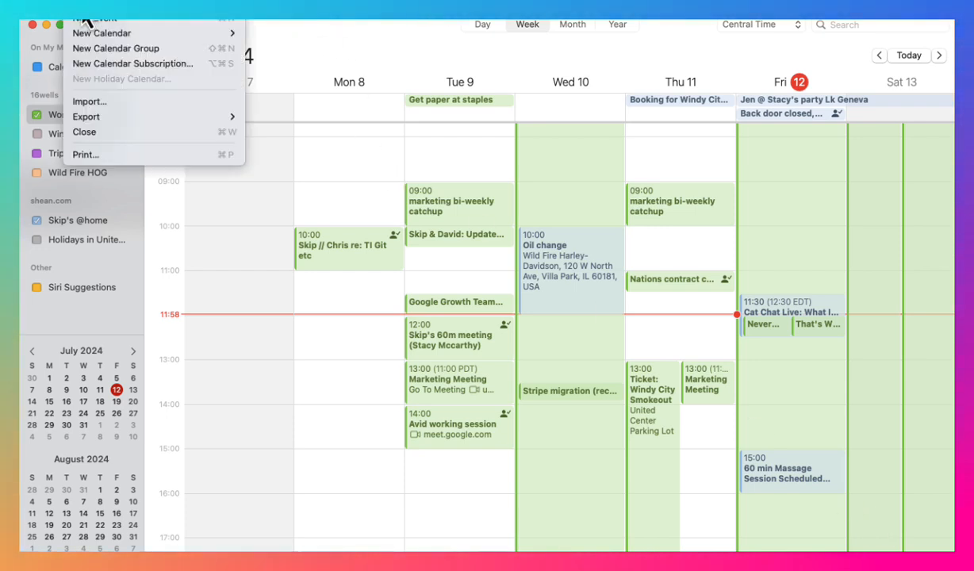
click(112, 67)
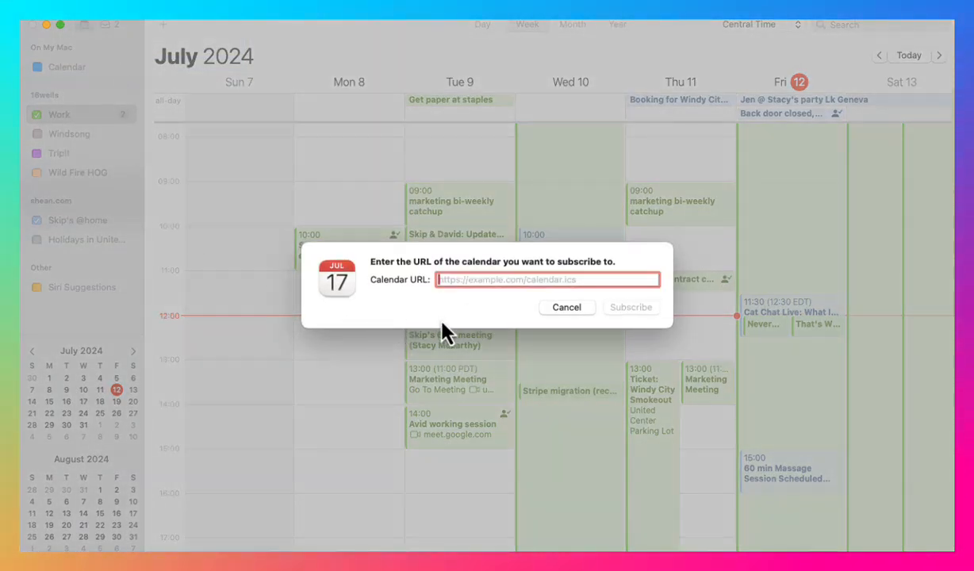
right_click(479, 281)
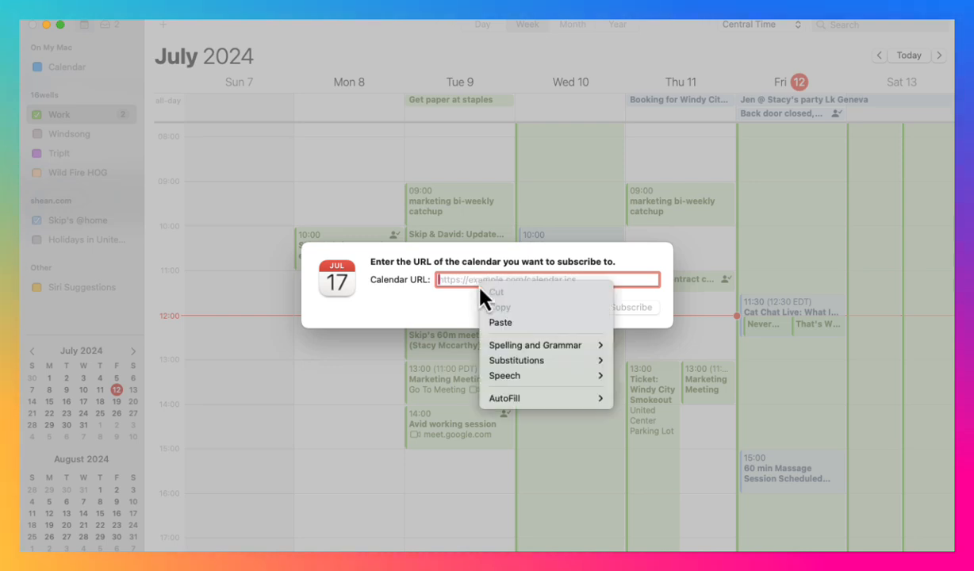
click(501, 322)
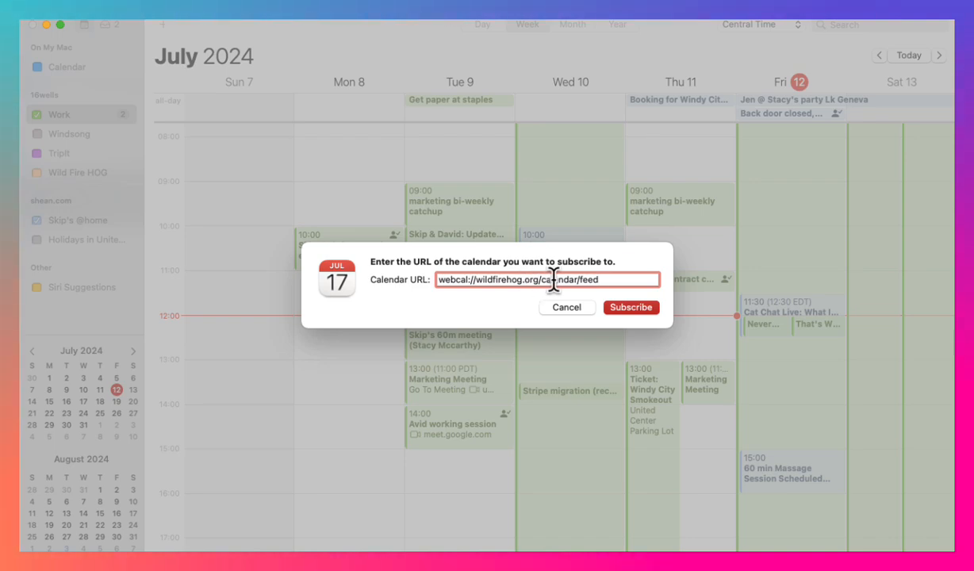
click(630, 309)
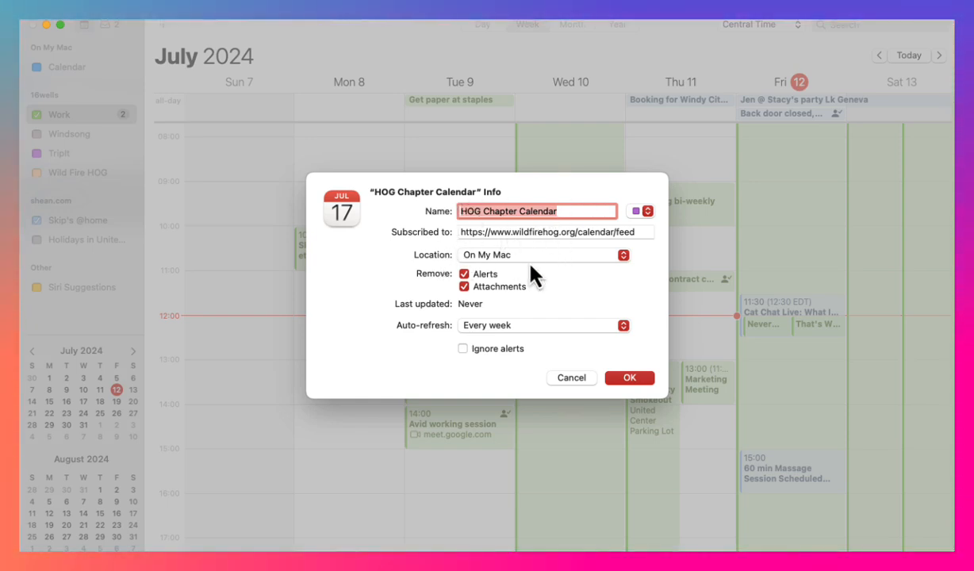
- Keep the subscription's location as On My Mac, and set it to remove attachments but not alerts
click(539, 258)
click(531, 258)
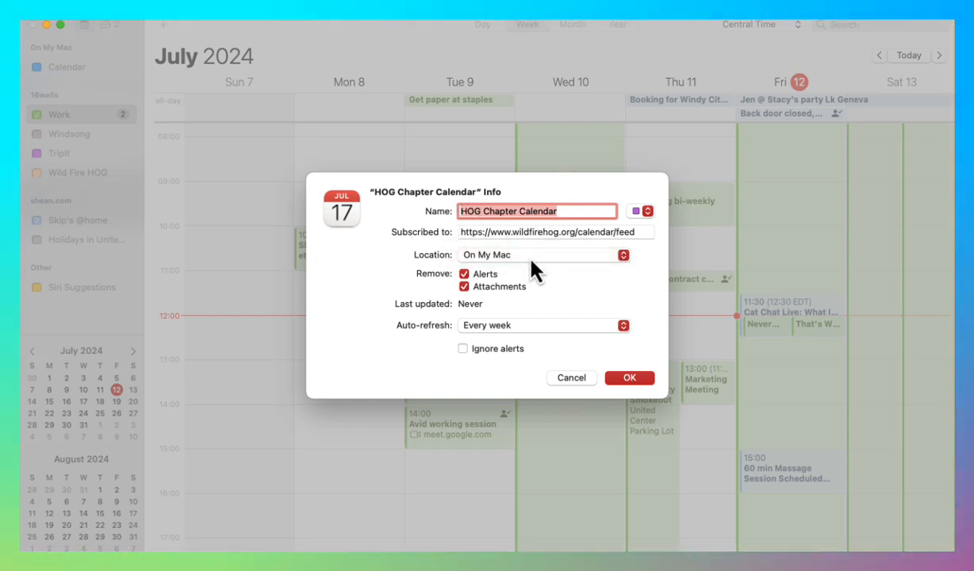
click(531, 260)
click(531, 260)
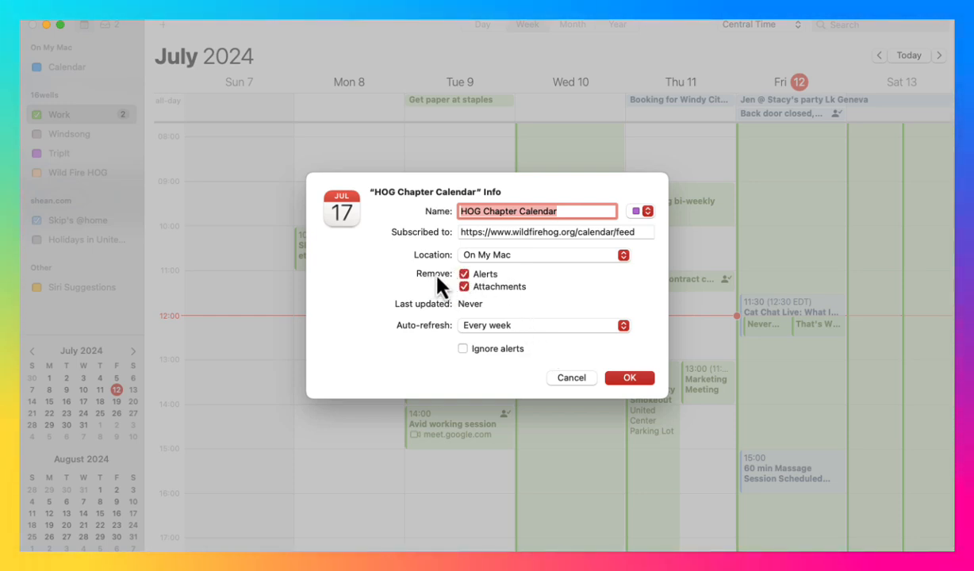
click(516, 257)
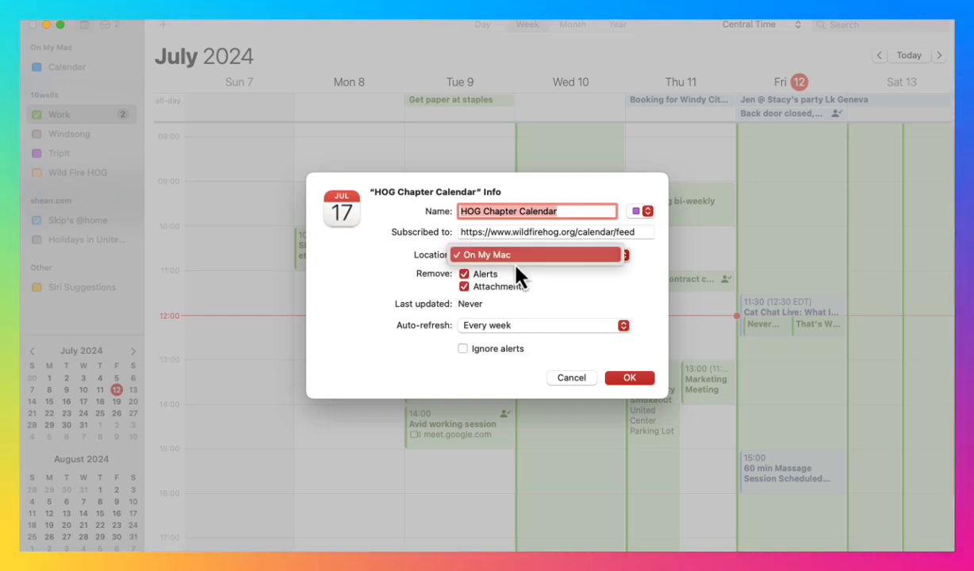
click(590, 279)
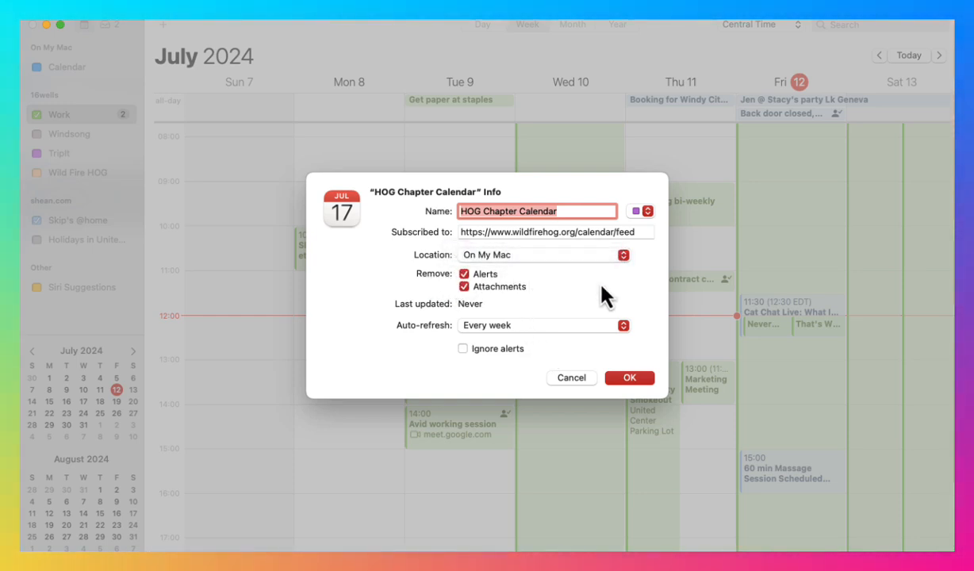
click(465, 275)
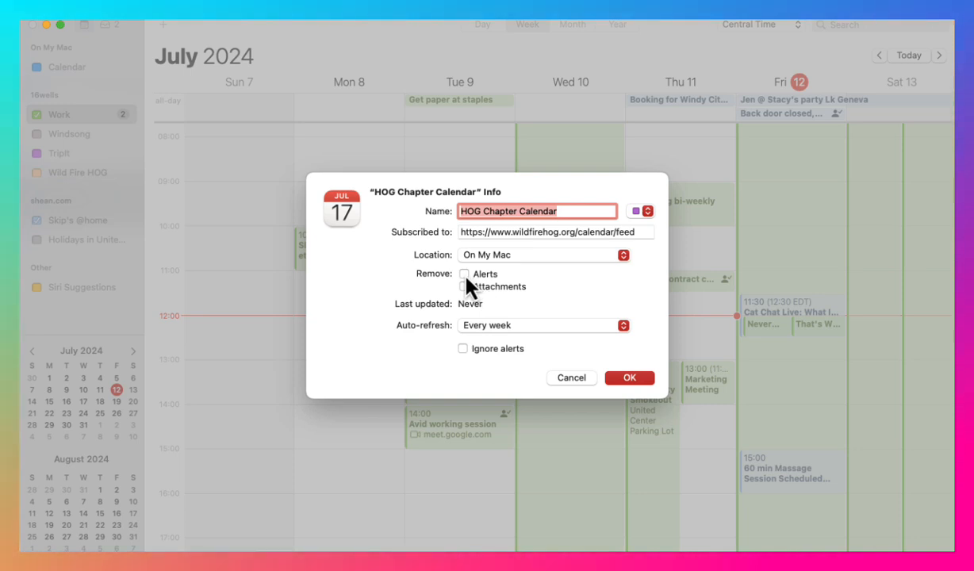
click(464, 286)
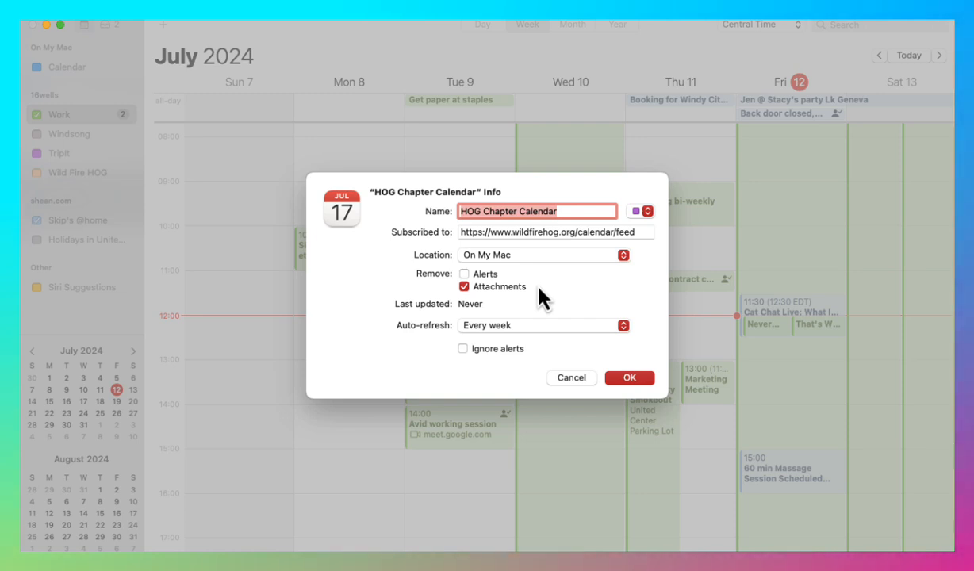
- Set the subscription to auto-refresh every 15 minutes with alerts ignored, and confirm the HOG Chapter Calendar settings
click(500, 329)
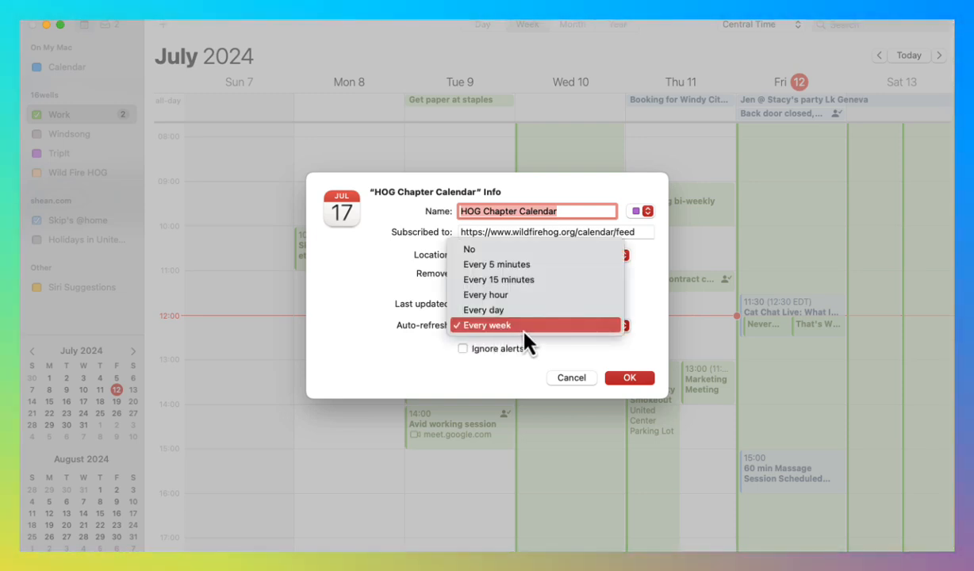
click(523, 279)
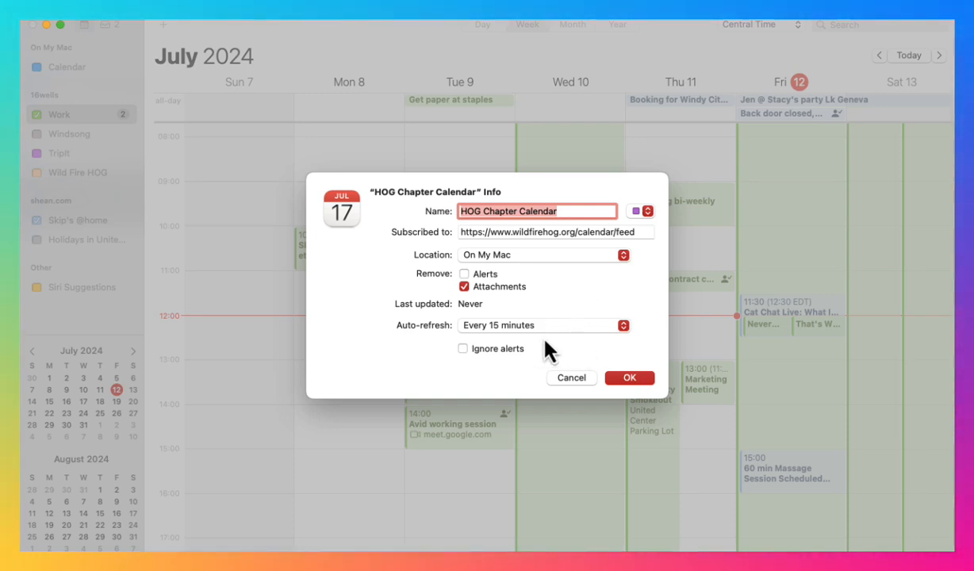
click(463, 350)
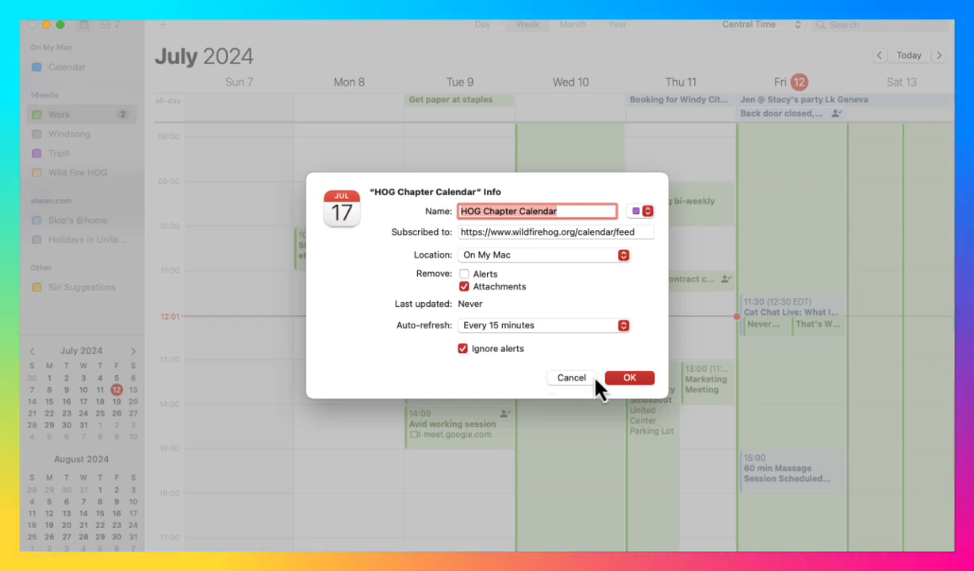
click(624, 379)
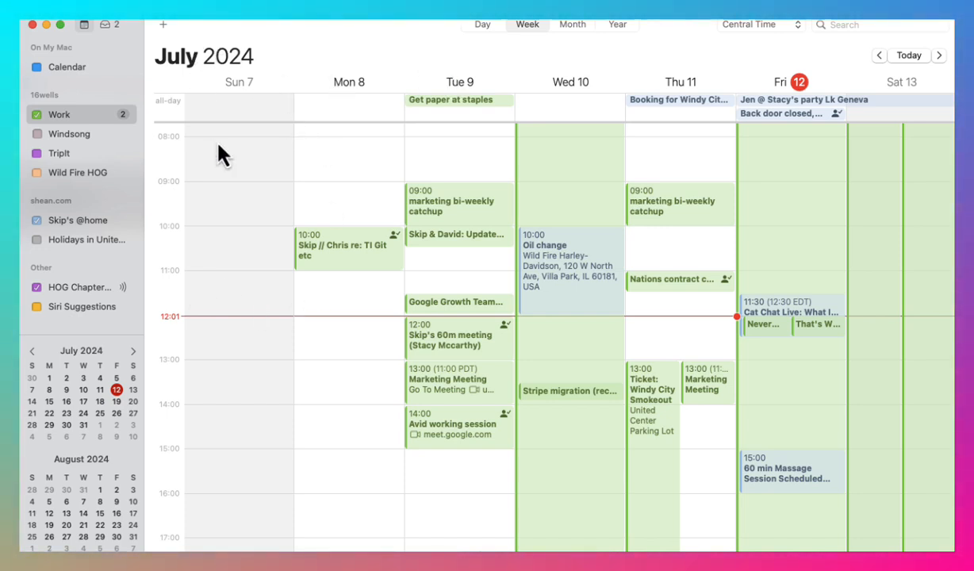
- Show the week of July 14–20, 2024 and look through its hours for events from the HOG Chapter Calendar
click(83, 401)
scroll(623, 381, up, 8)
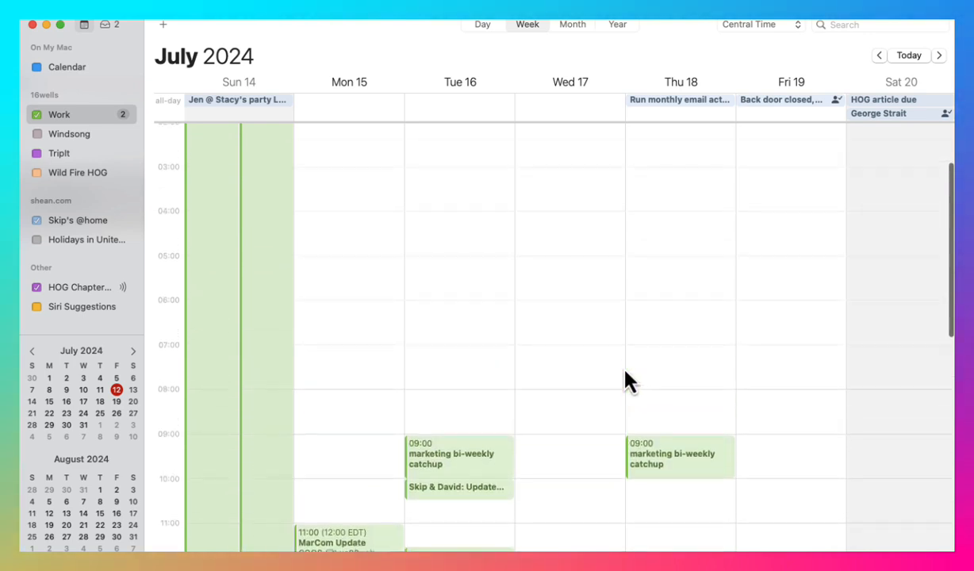
scroll(624, 381, down, 12)
scroll(622, 383, down, 5)
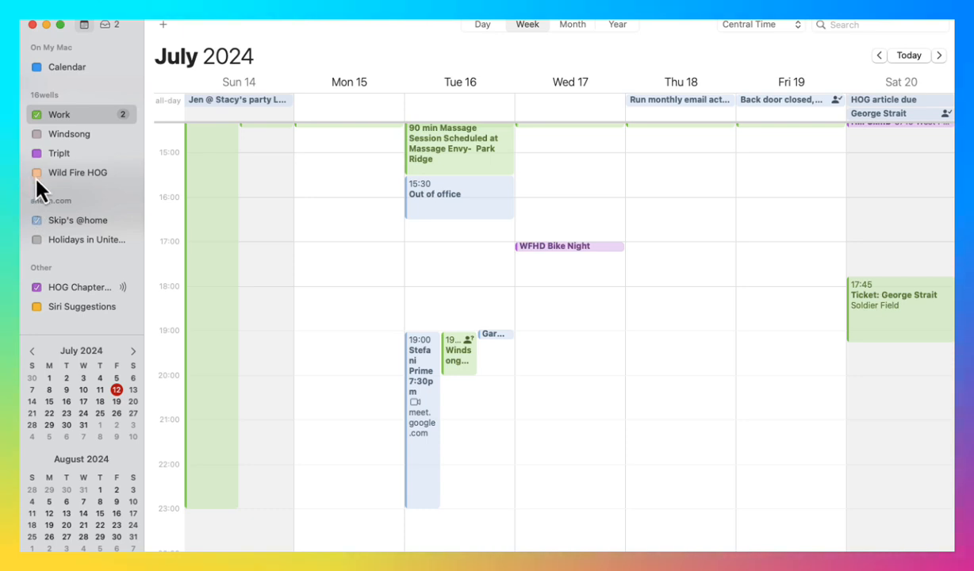
- Hide and reshow the HOG Chapter Calendar to identify its events, and view the details of WFHD Bike Night on July 17
click(36, 288)
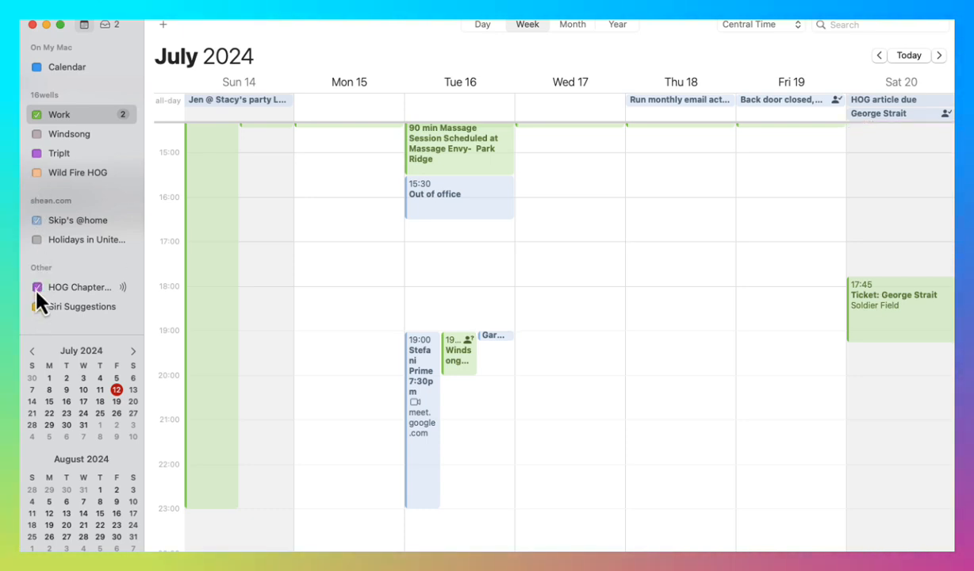
click(36, 289)
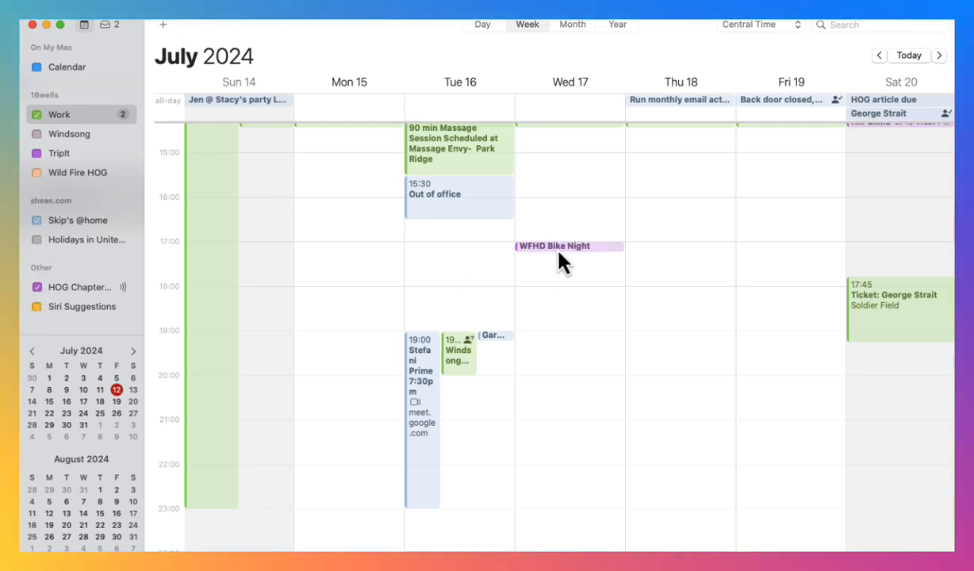
click(558, 250)
double_click(561, 252)
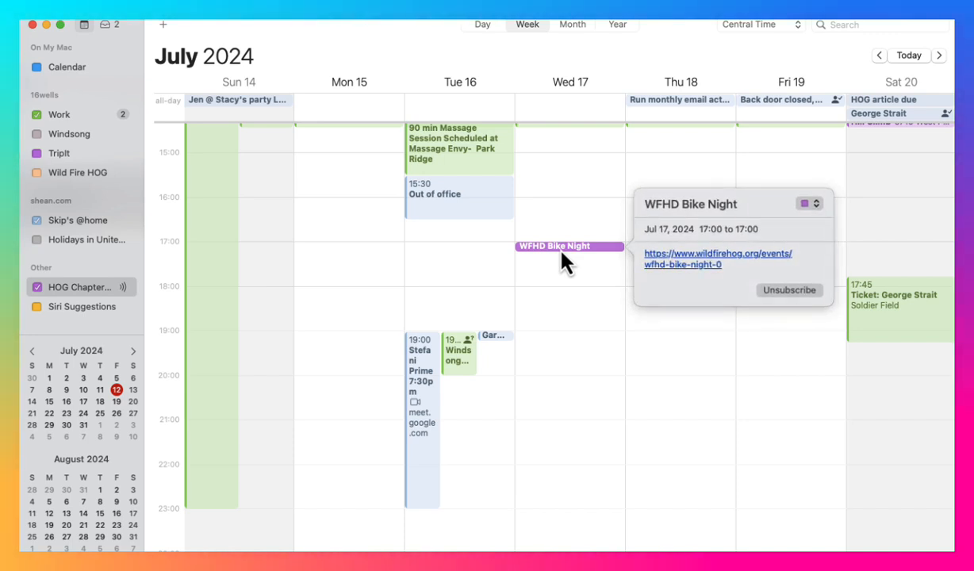
- Open the WFHD Bike Night web page from the event details, view it, and move its browser window out of the way
click(687, 265)
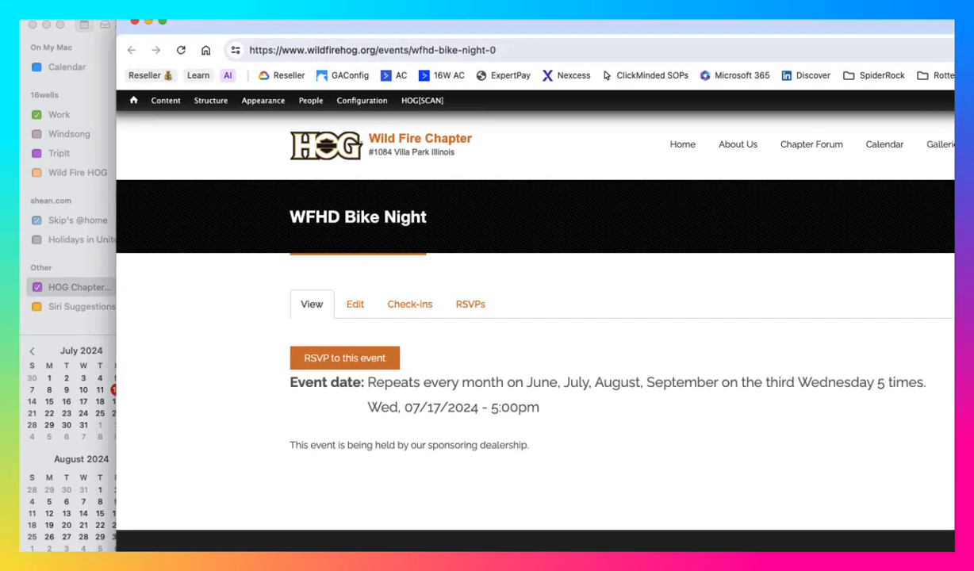
drag(555, 24, 968, 24)
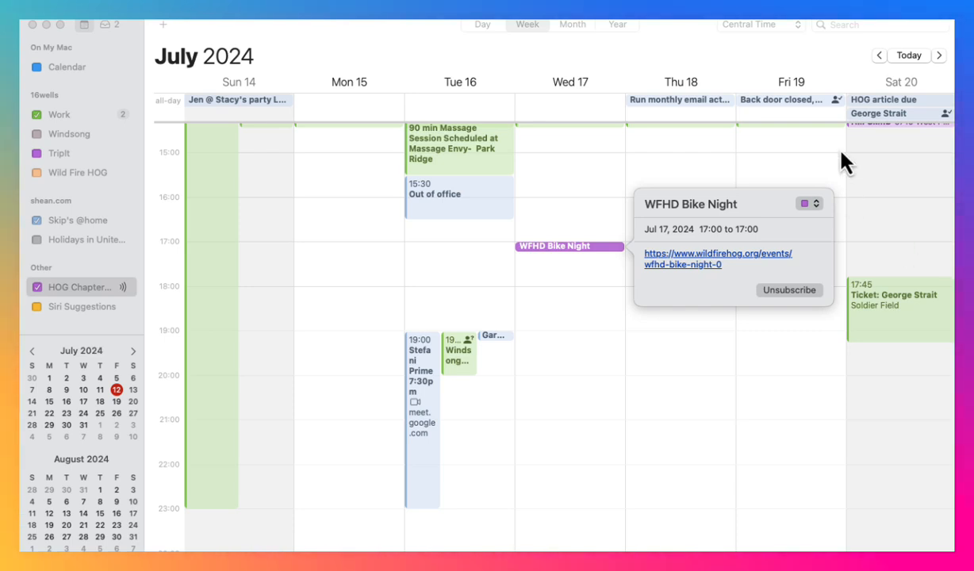
click(670, 47)
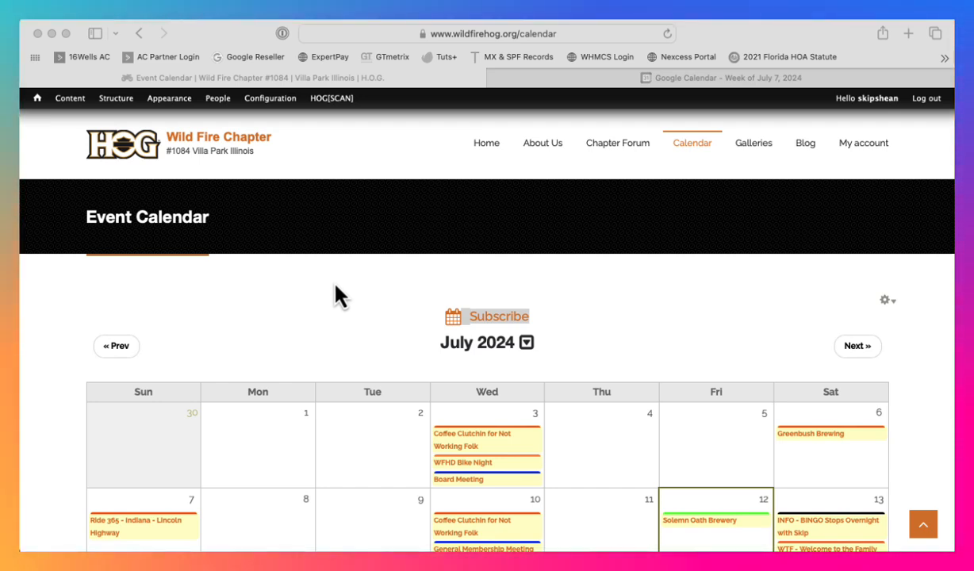
- In Safari, log out of the Wild Fire Chapter site and try opening the Calendar from the home page's Rides & Events section
click(929, 99)
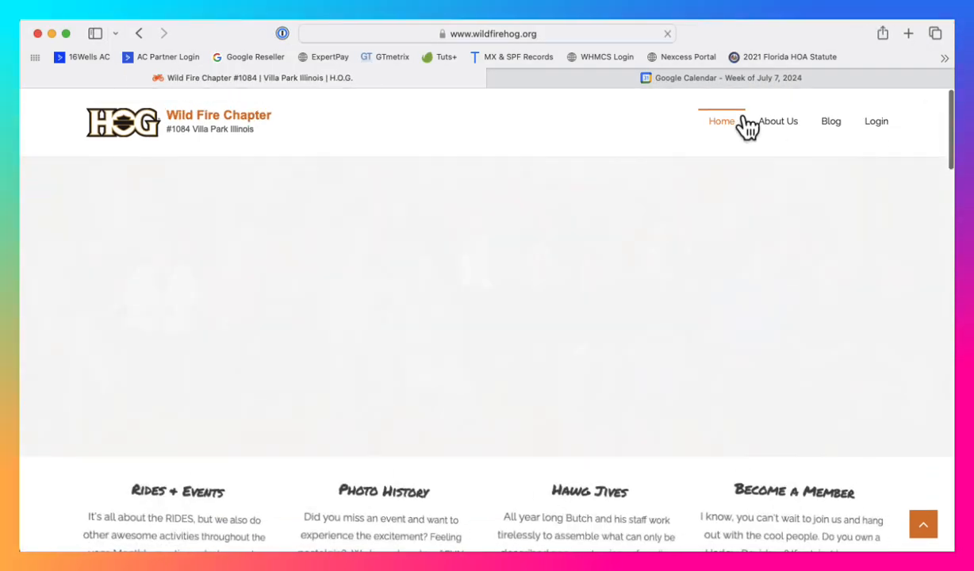
scroll(326, 407, down, 5)
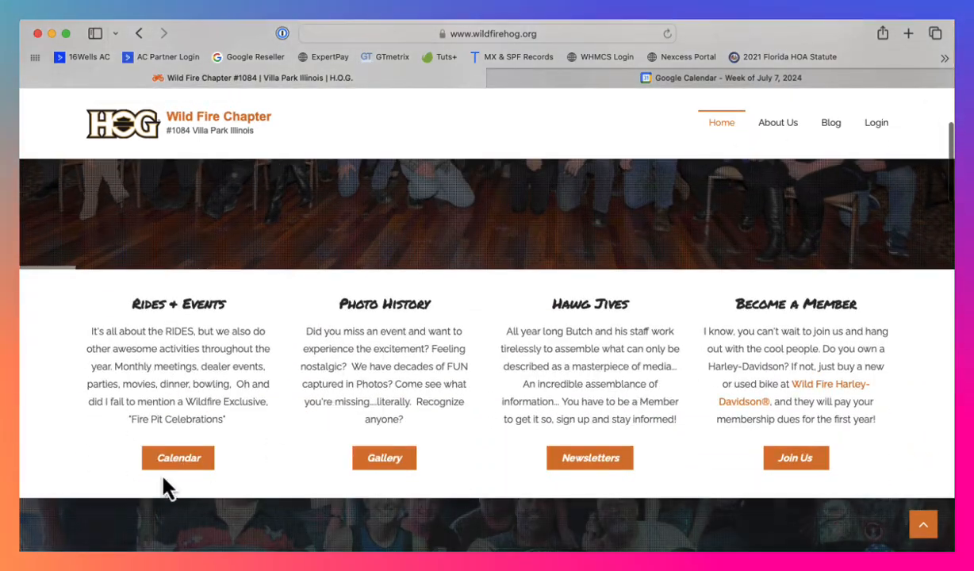
click(164, 460)
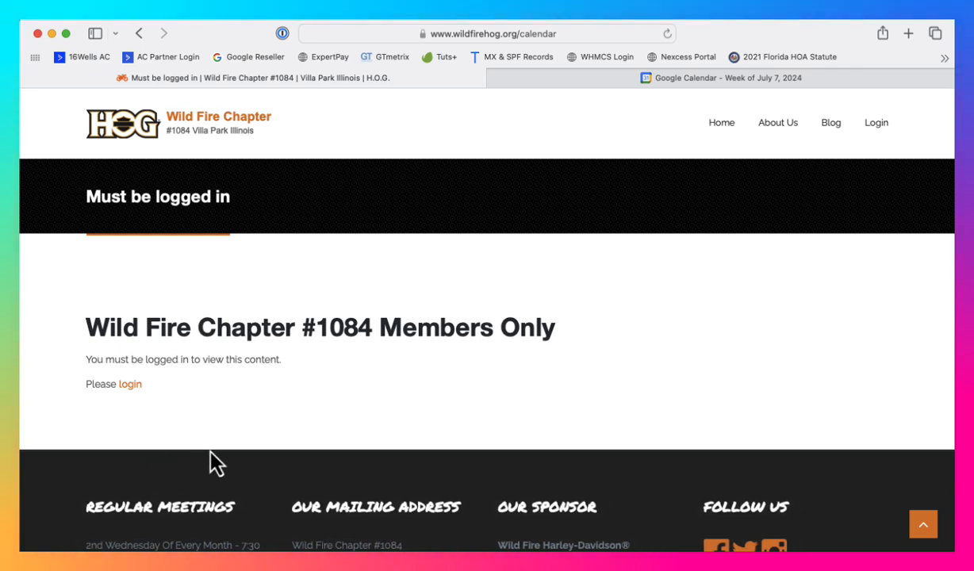
- Log in to the chapter site by filling in the account's username and password, and open the Event Calendar
click(129, 385)
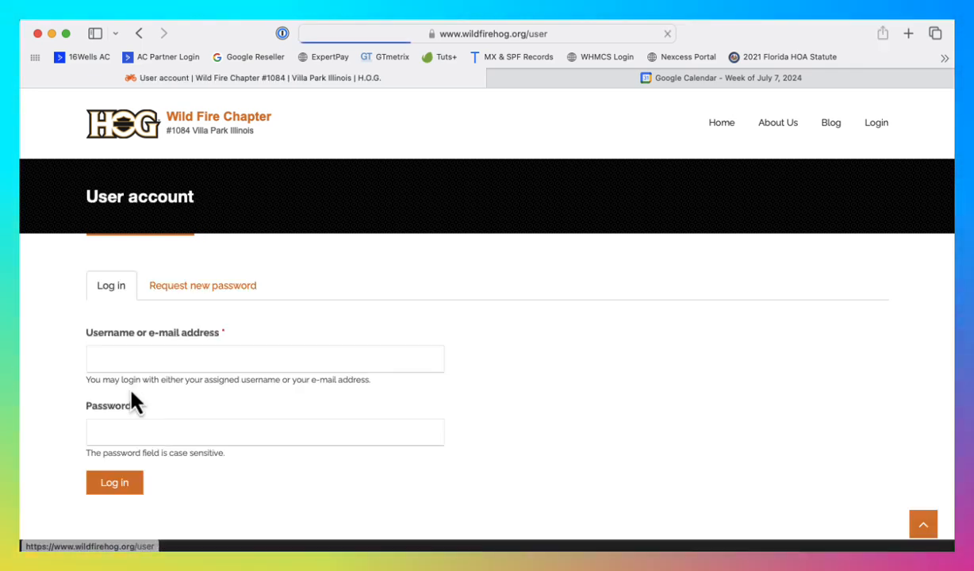
click(163, 362)
click(165, 396)
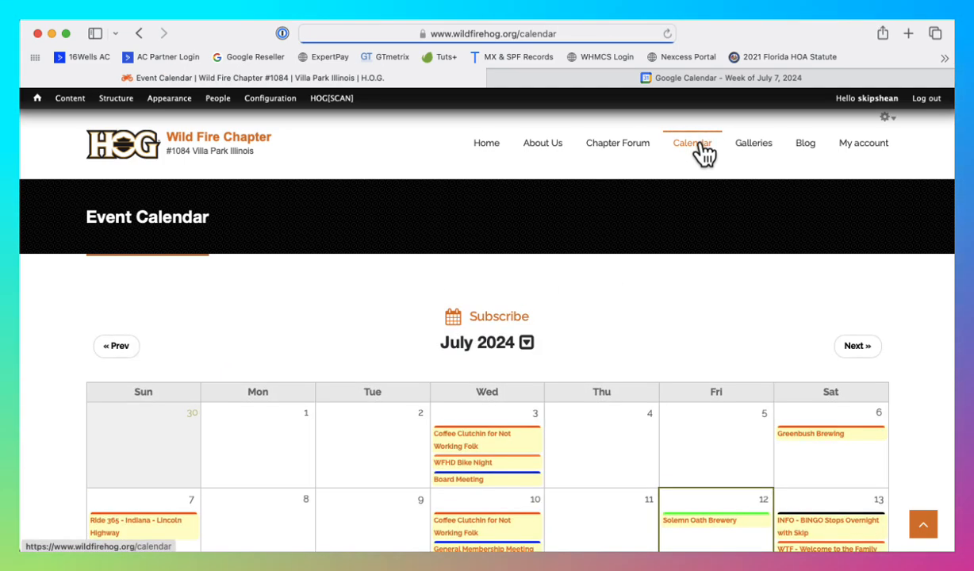
- Look over the July 2024 event calendar page for its Subscribe links and the options they offer
scroll(639, 341, down, 5)
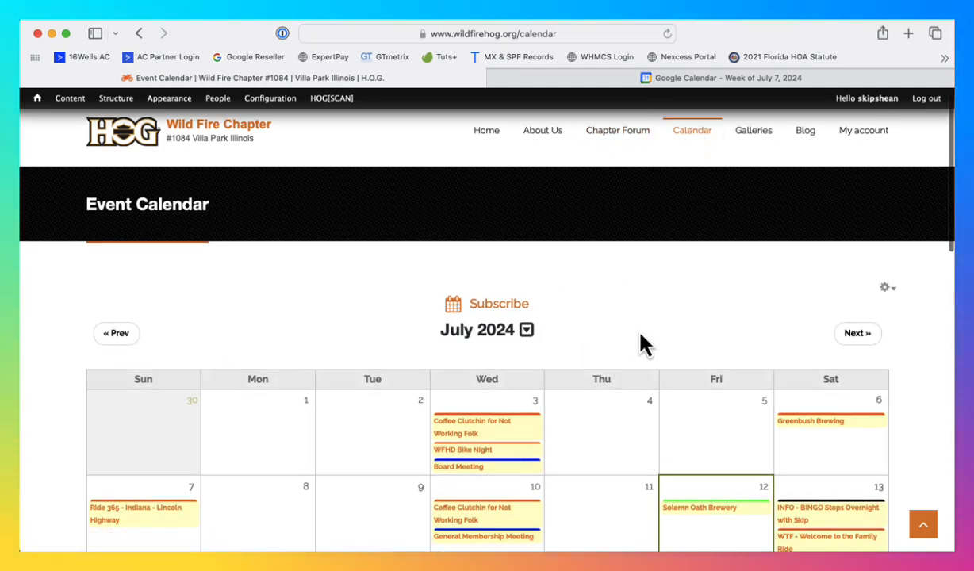
scroll(639, 341, up, 3)
scroll(644, 343, down, 3)
scroll(644, 343, up, 5)
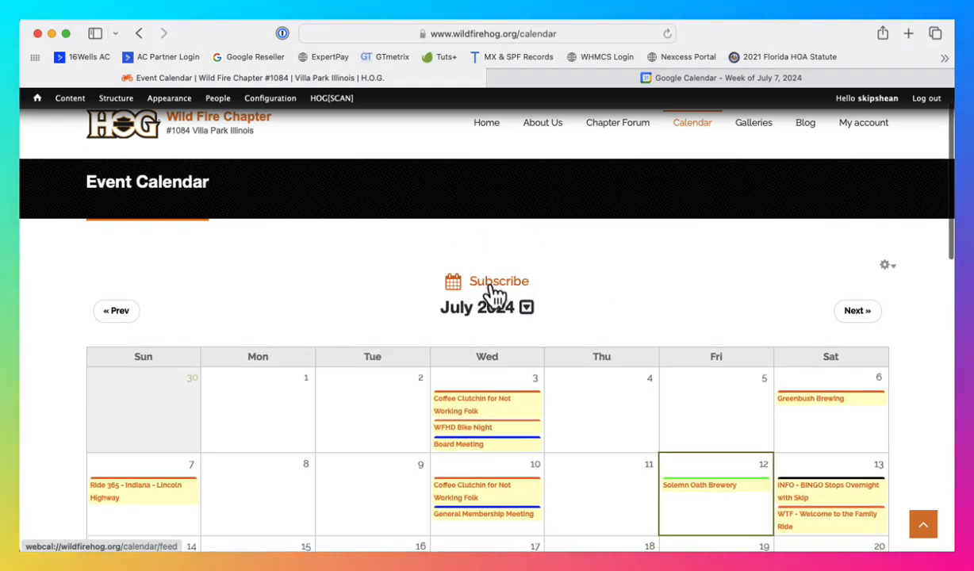
right_click(494, 284)
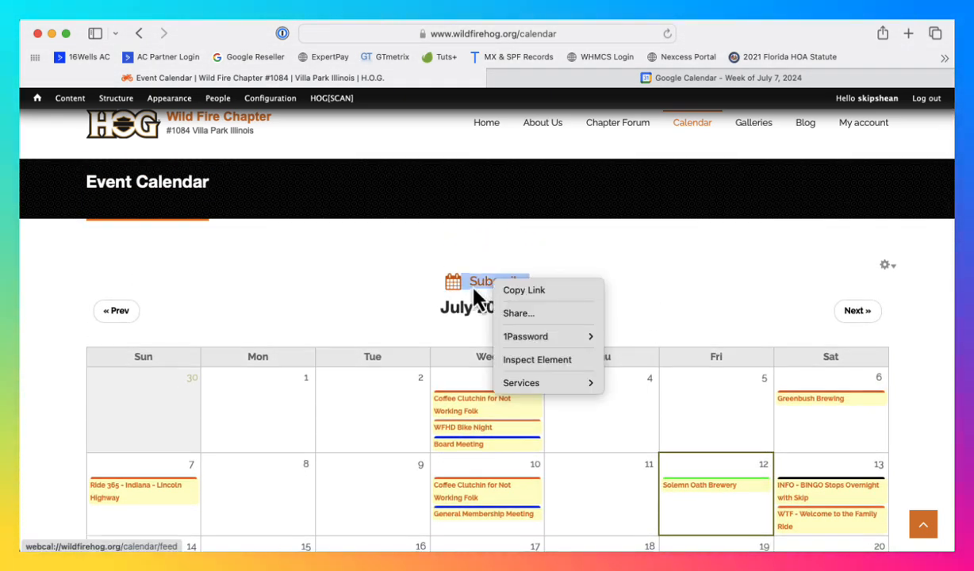
click(631, 263)
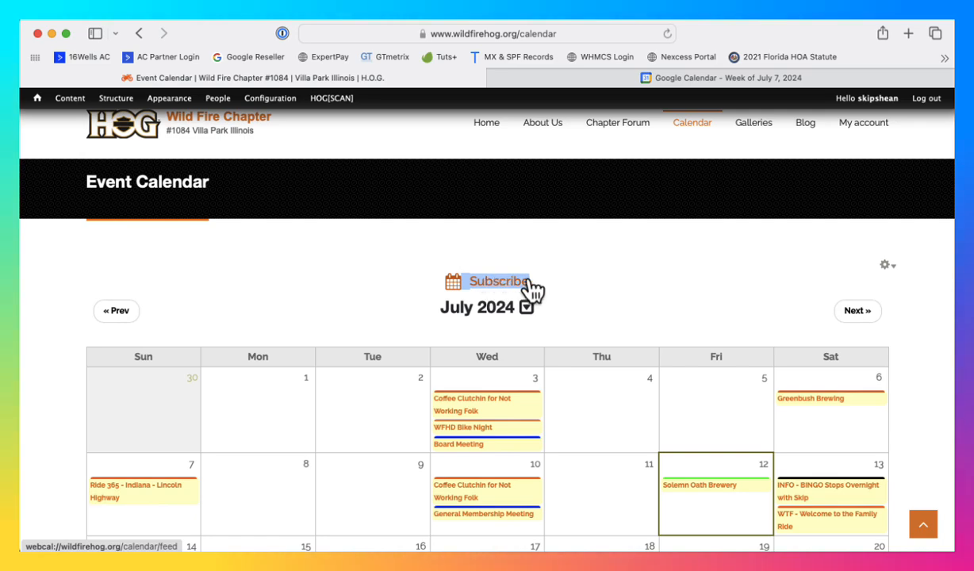
scroll(678, 294, down, 10)
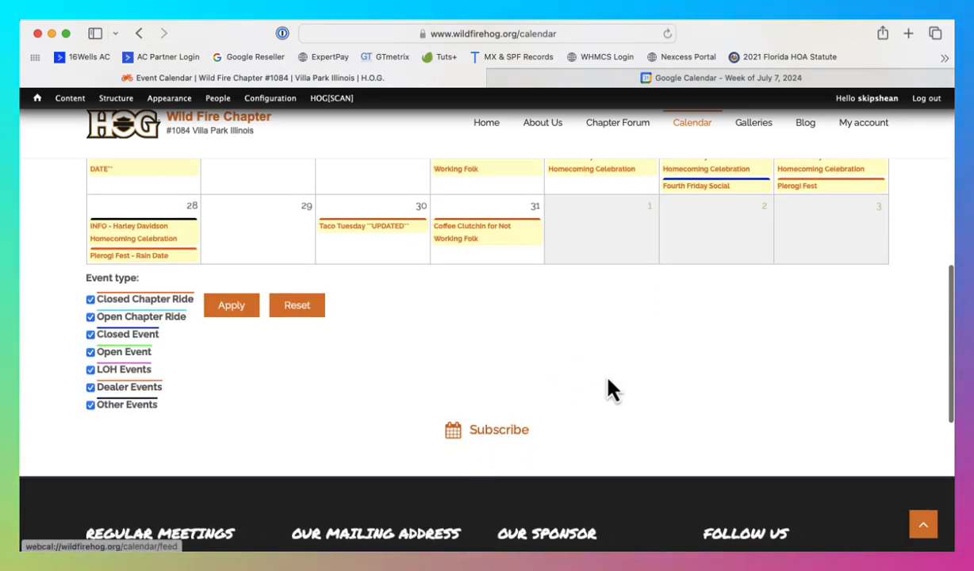
scroll(613, 391, up, 10)
- Copy the address of the Subscribe link above the July 2024 event calendar
right_click(504, 316)
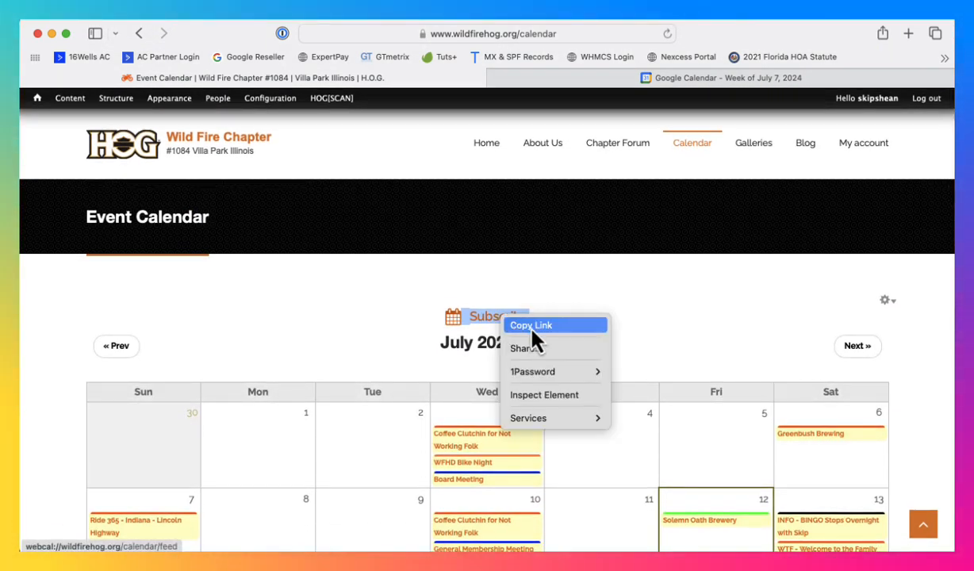
click(541, 327)
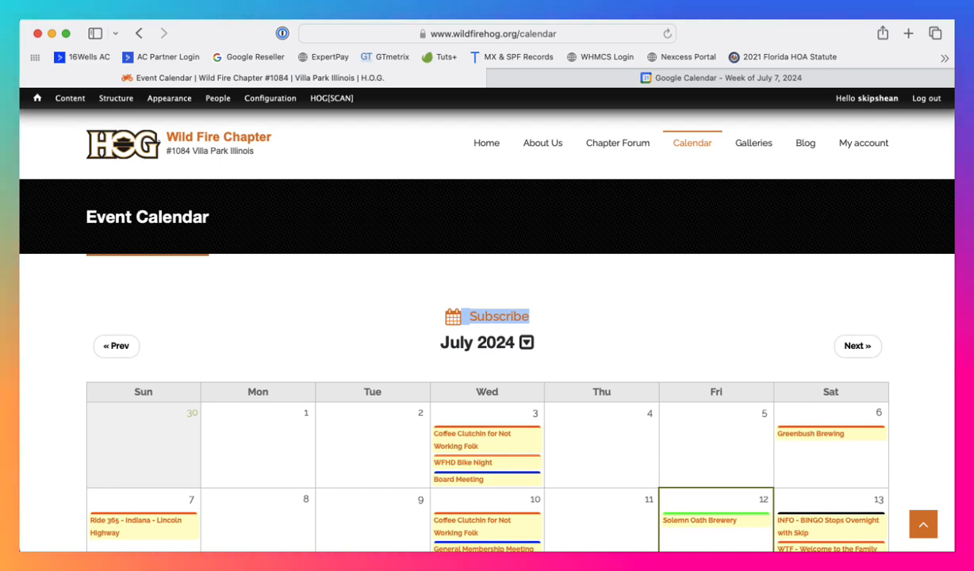
key(super+Tab)
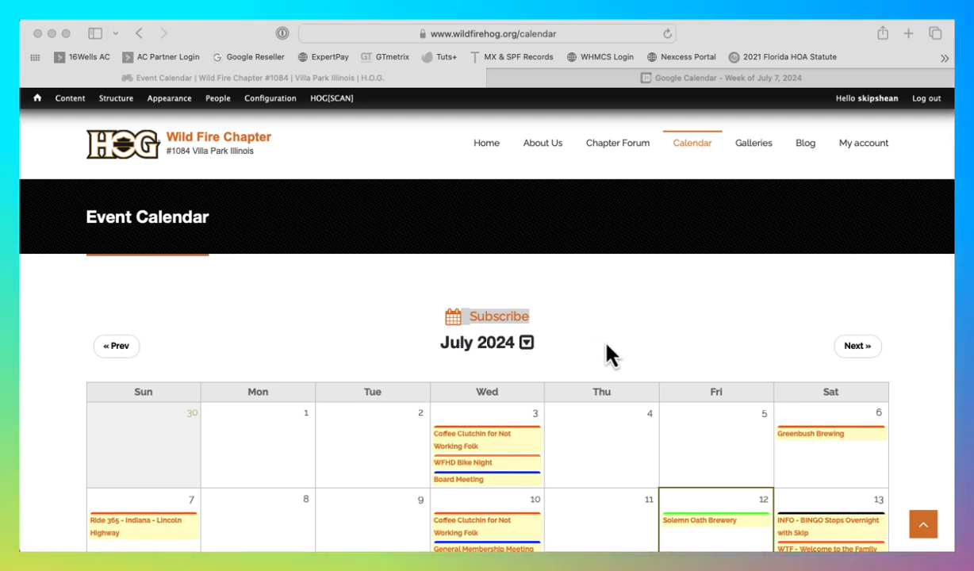
scroll(555, 345, down, 1)
right_click(504, 320)
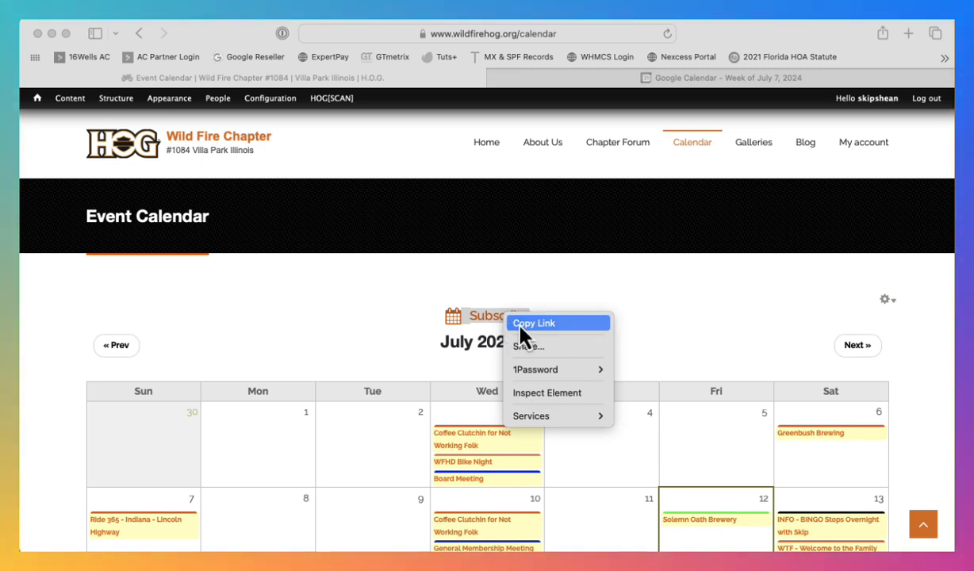
click(530, 325)
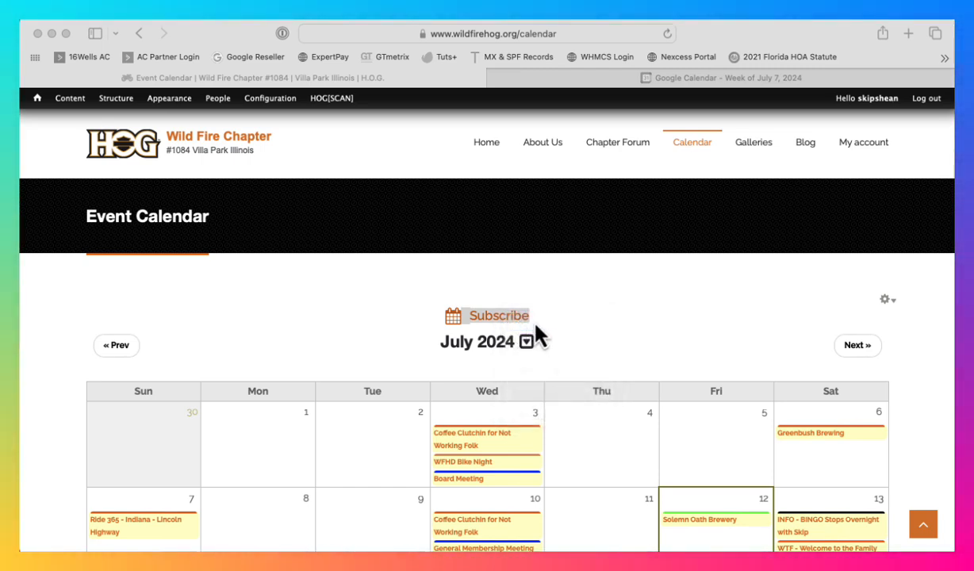
- Switch to Google Calendar and open the From URL form for adding another calendar
click(691, 95)
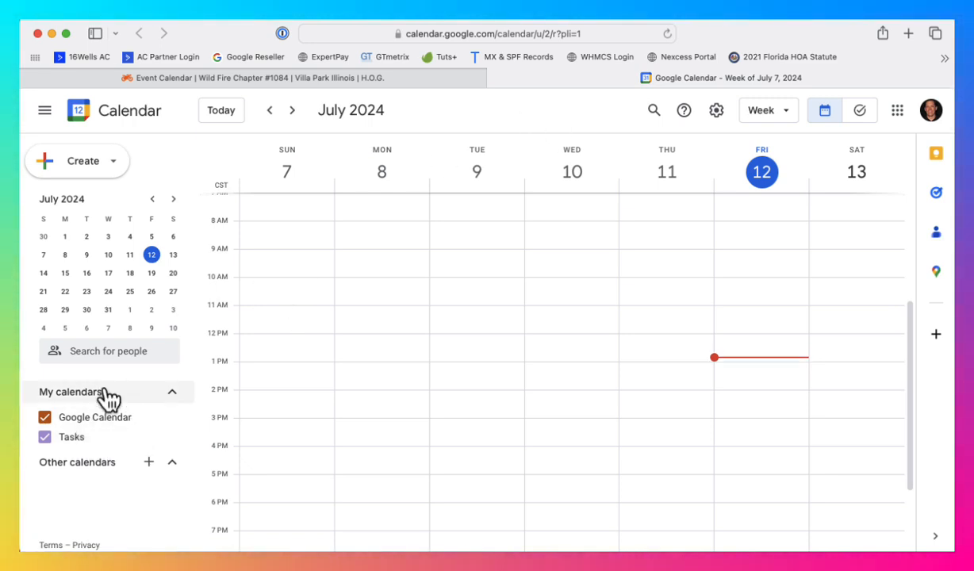
click(171, 392)
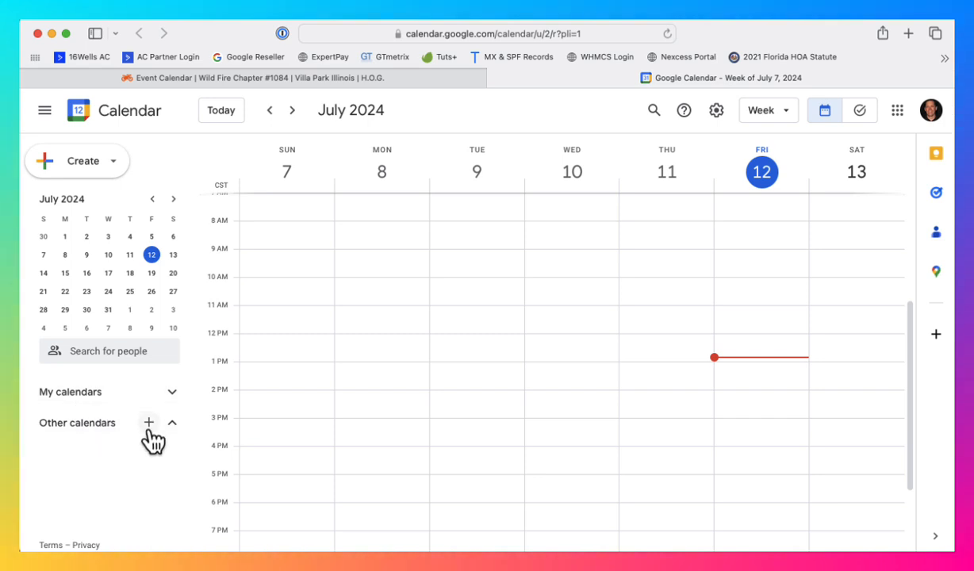
click(173, 422)
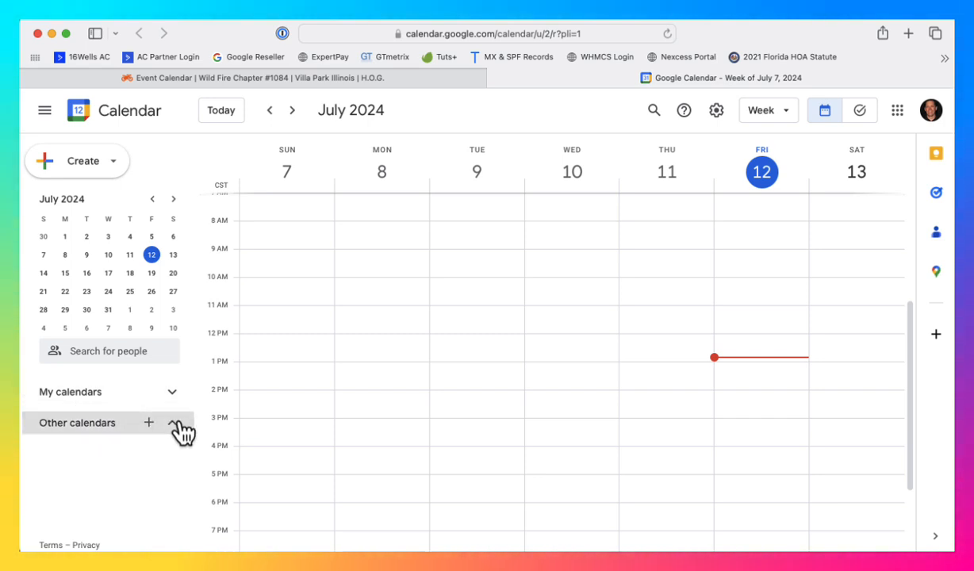
click(172, 393)
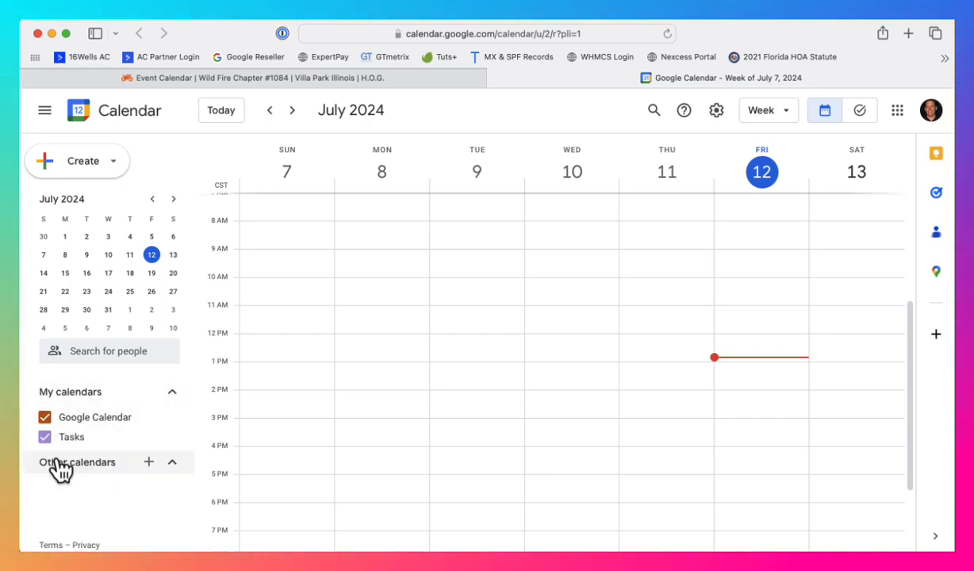
click(148, 462)
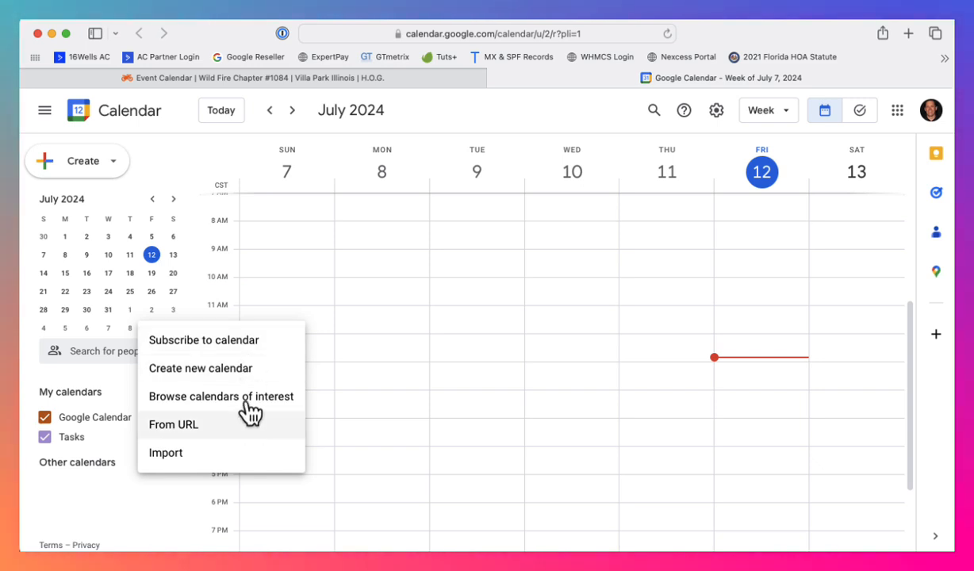
click(173, 424)
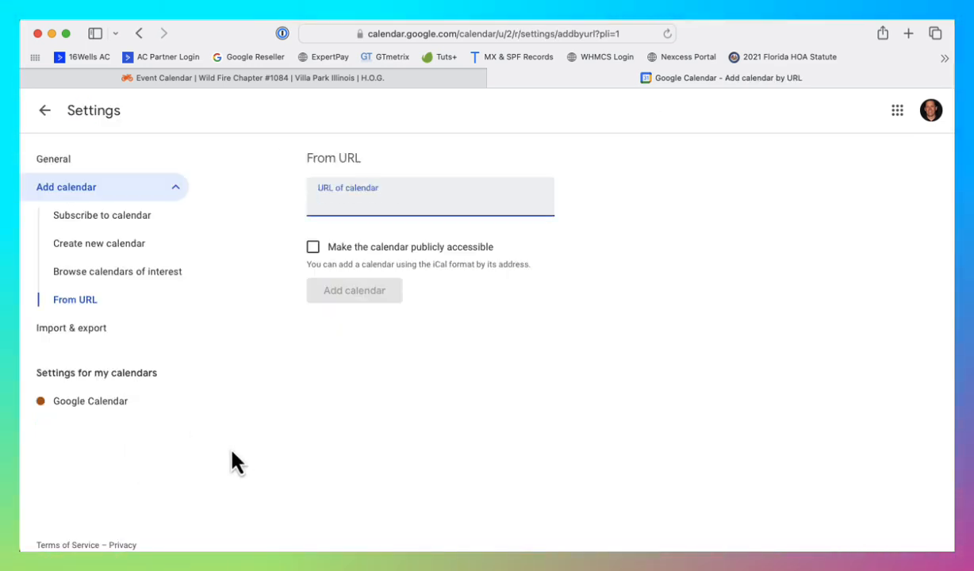
- Add the calendar from the copied URL webcal://wildfirehog.org/calendar/feed without making it publicly accessible
right_click(354, 208)
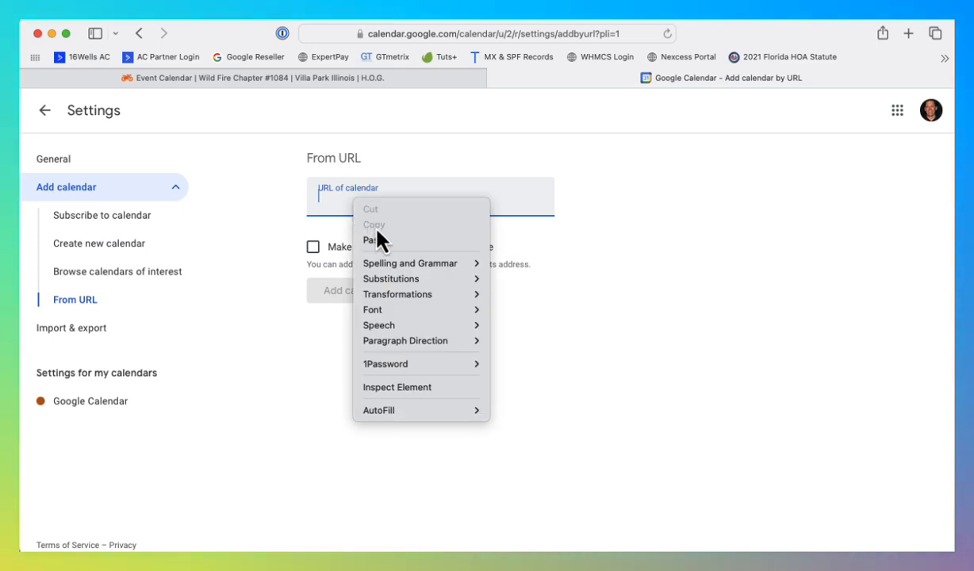
click(376, 243)
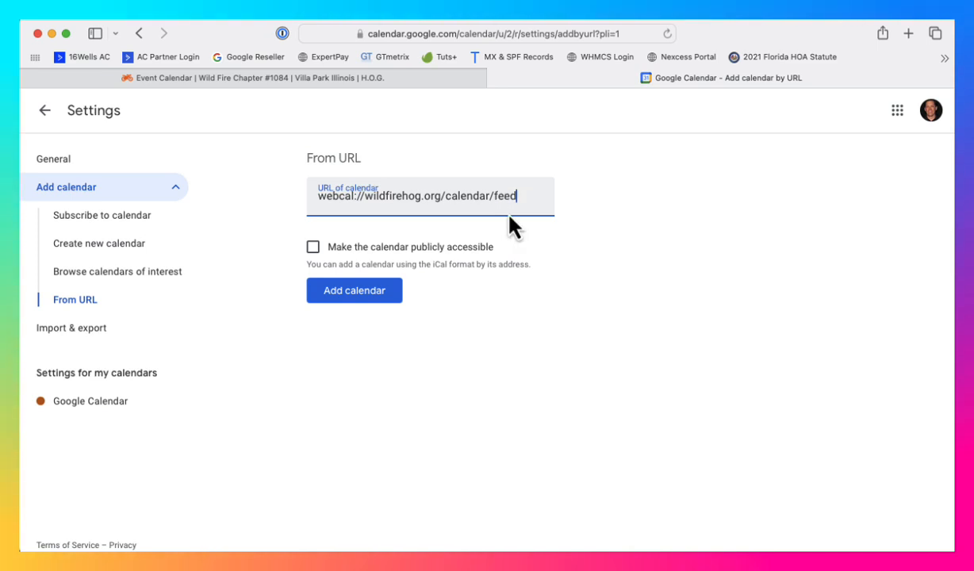
click(369, 290)
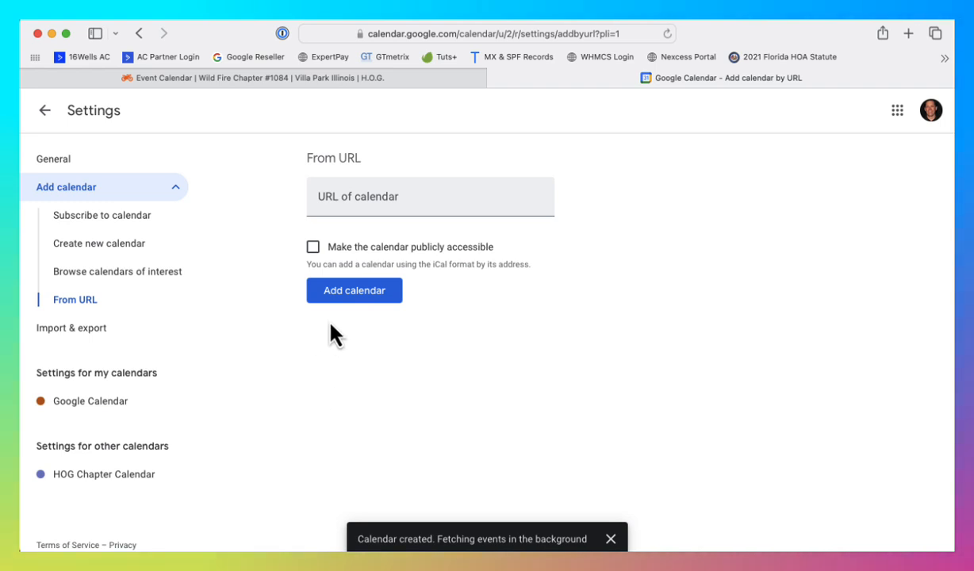
- Return to the week view and change the color of the HOG Chapter Calendar to yellow
click(45, 111)
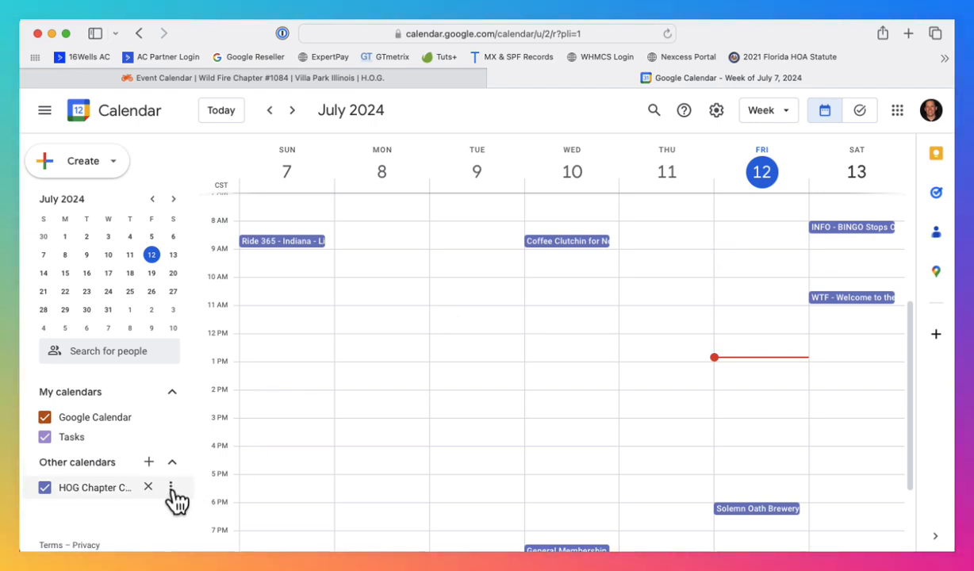
click(170, 487)
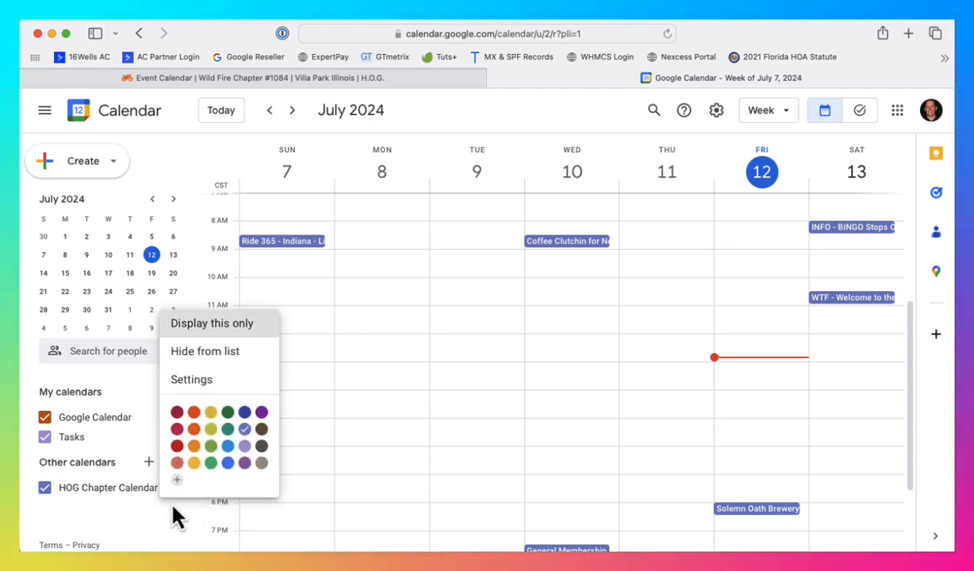
click(194, 462)
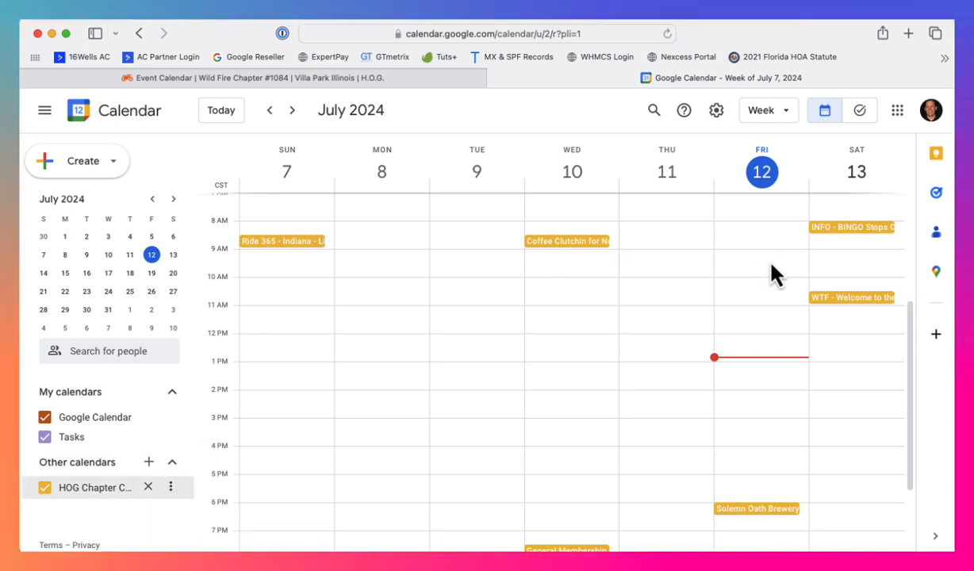
- Review the upcoming chapter events in the Schedule view, and return to the Week view
click(784, 113)
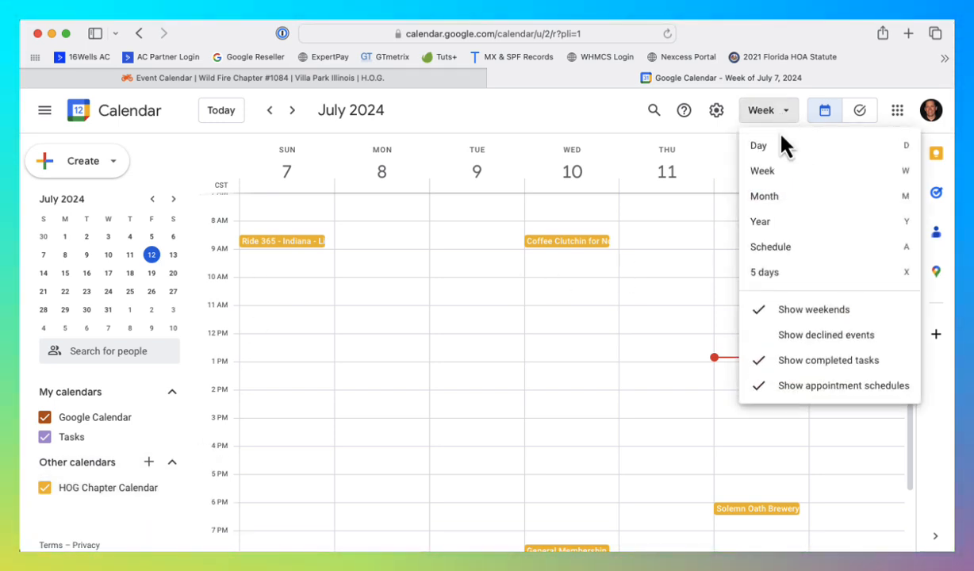
click(779, 249)
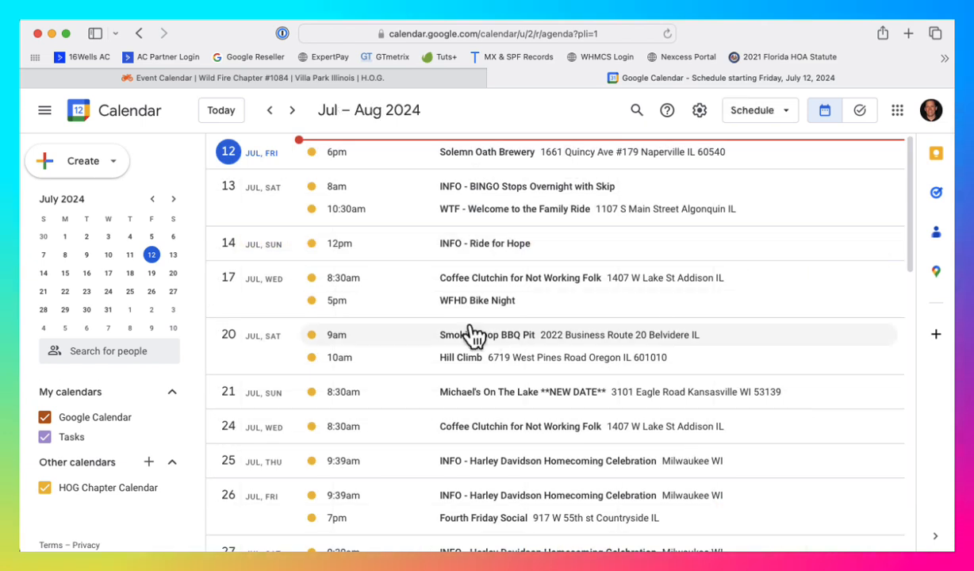
click(793, 112)
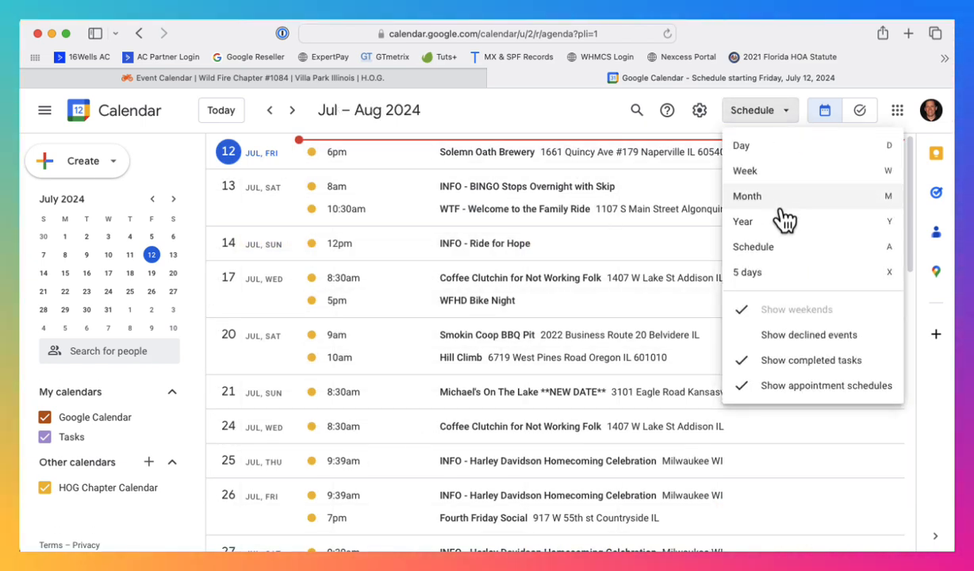
click(780, 175)
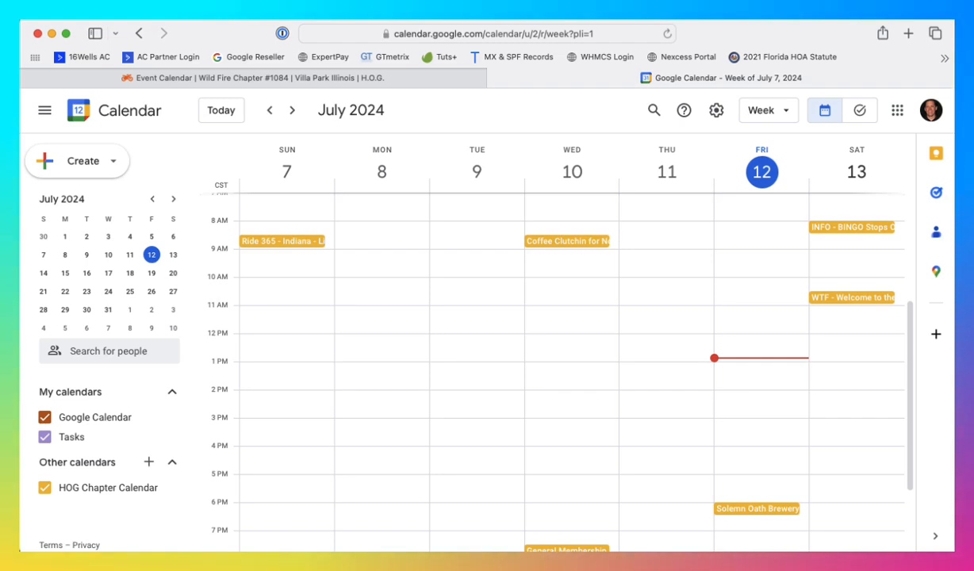
- Show the choices for adding other calendars again, including From URL
drag(21, 102, 0, 63)
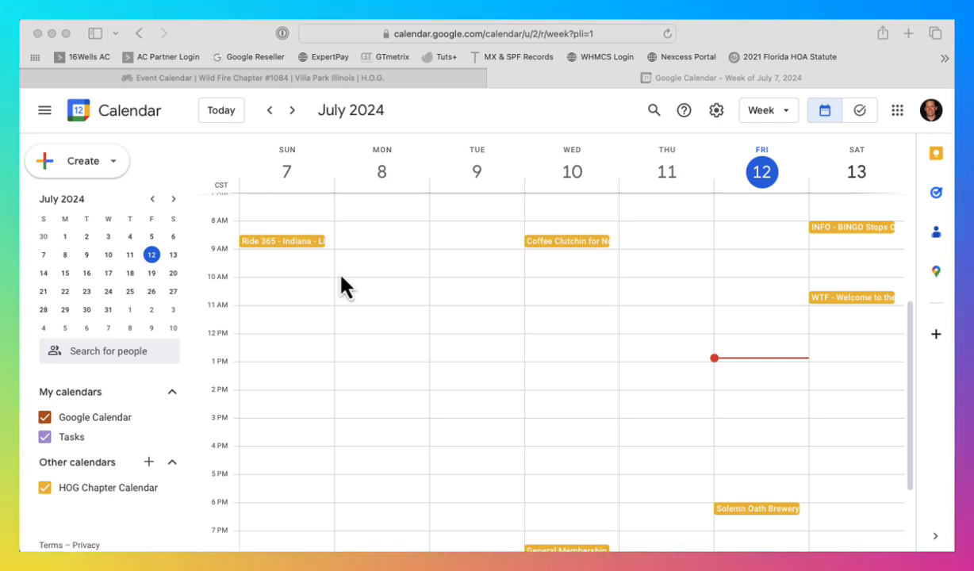
click(473, 116)
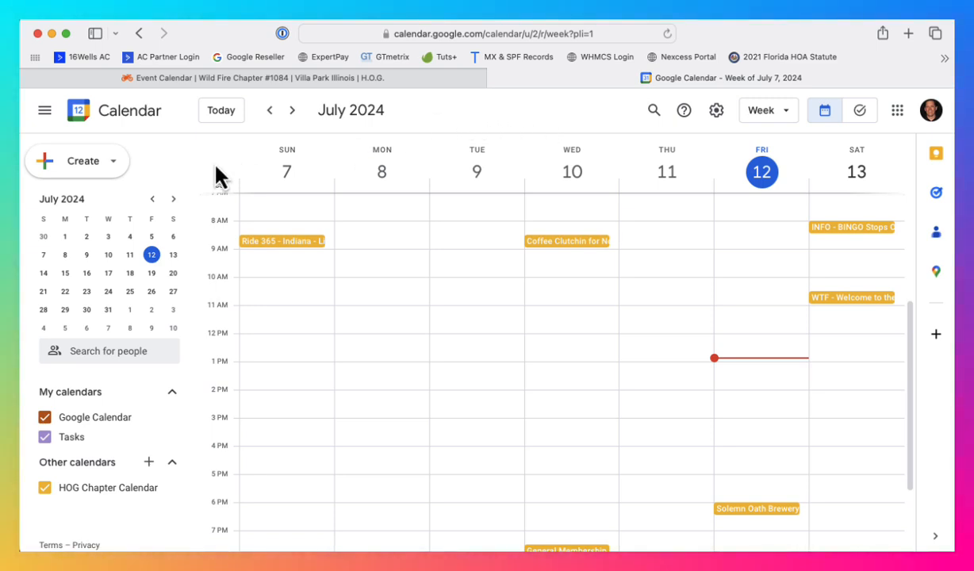
click(150, 463)
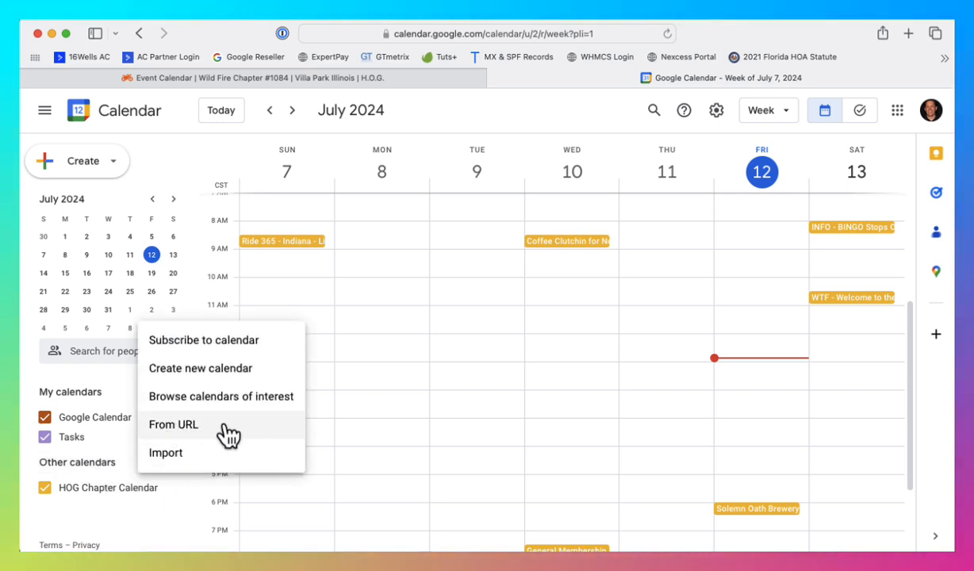